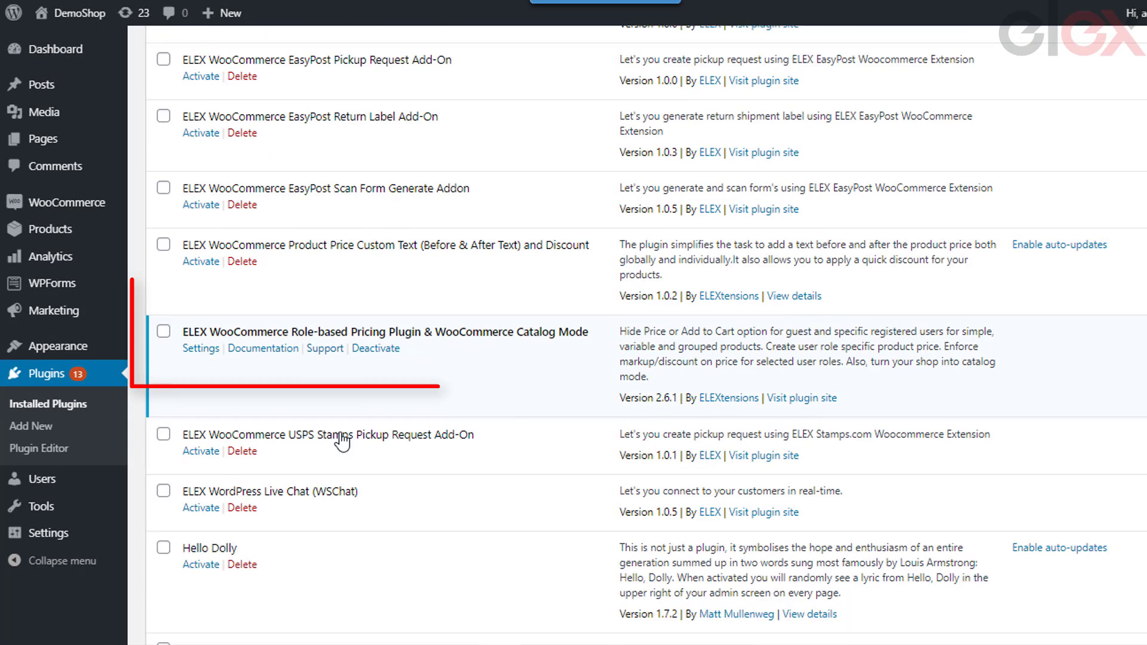
Step: Go to the ELEX Role-based Pricing plugin's Settings, landing on its empty License activation form
scroll(337, 424, down, 1)
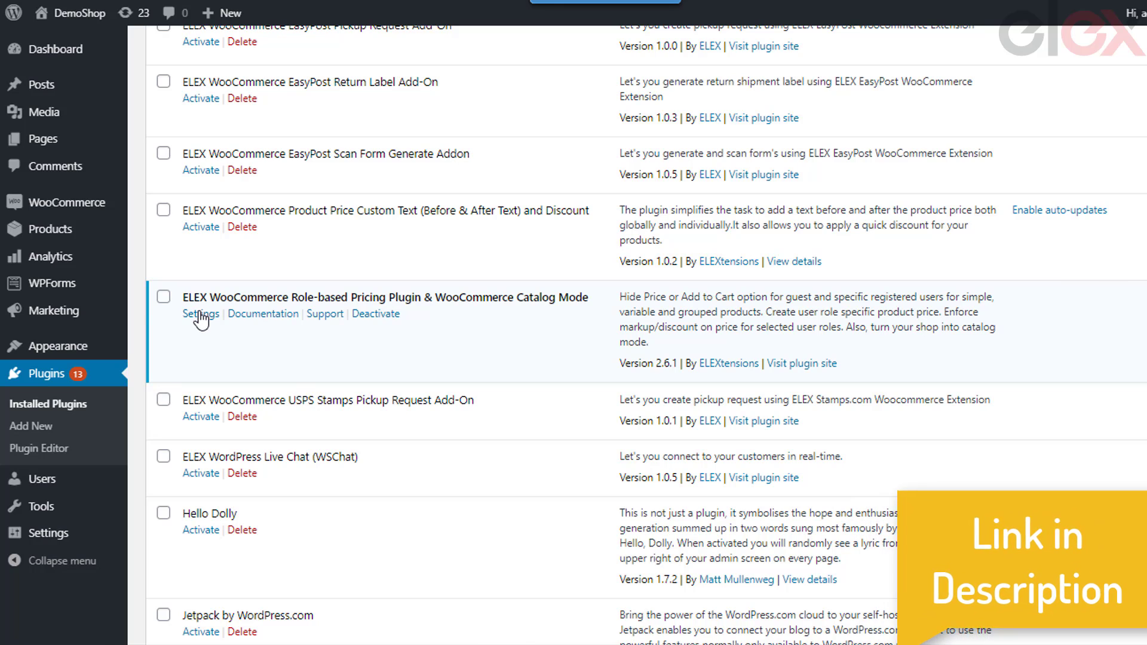
mouse_move(94, 209)
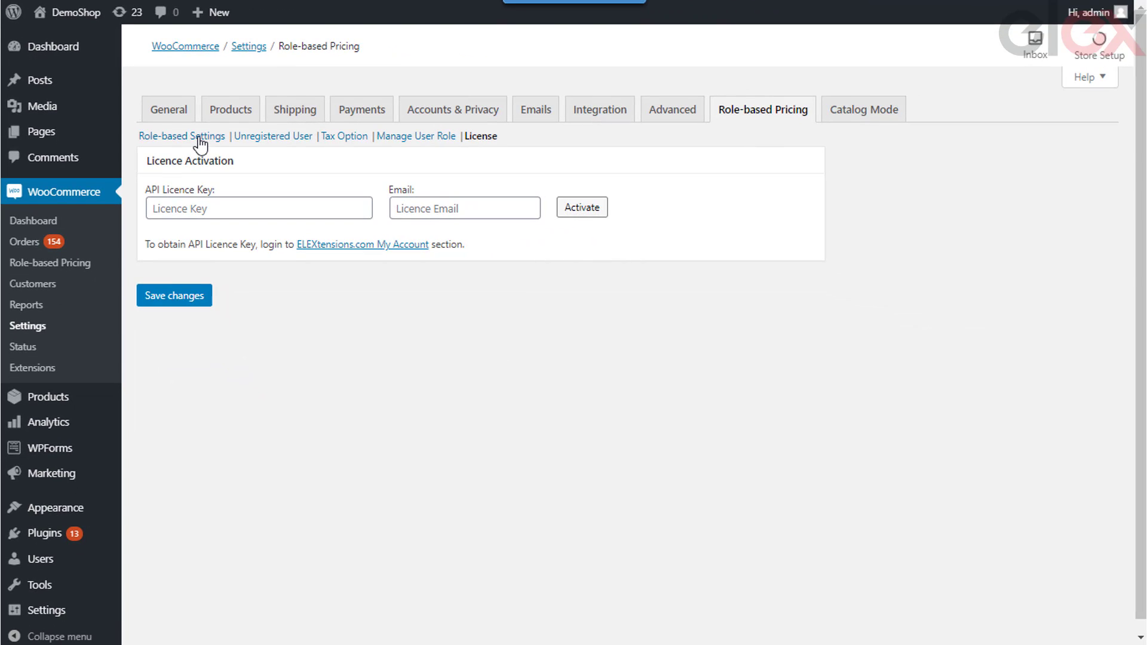
Step: Review the Role-based, Unregistered User, Tax Option and Manage User Role pages, ending on Catalog Mode
click(291, 198)
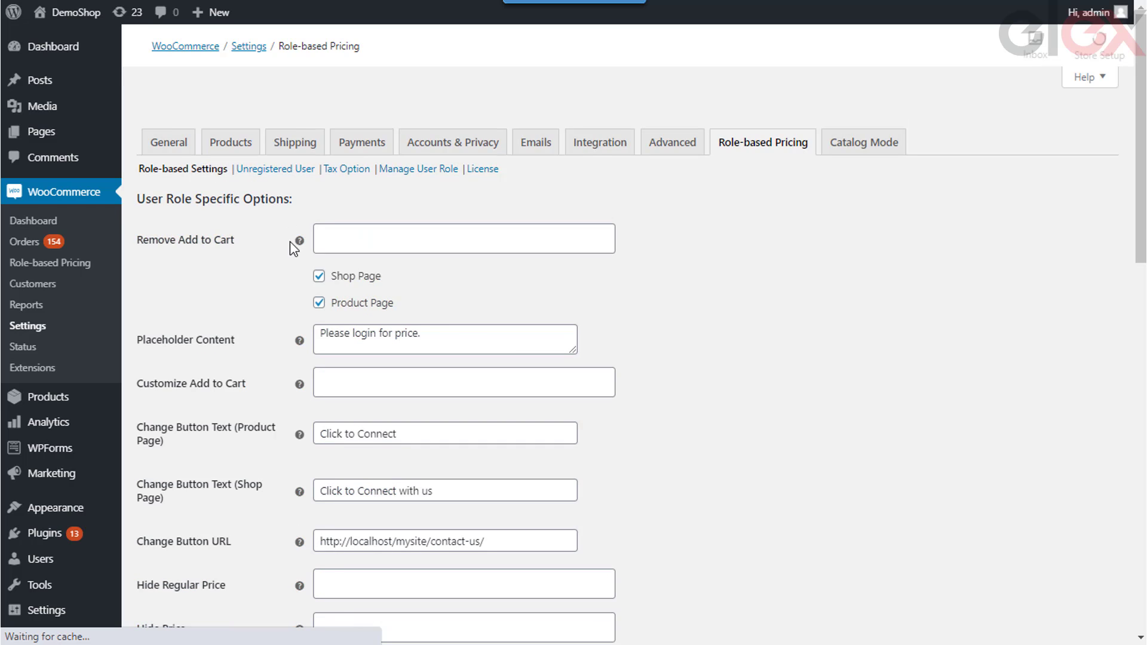
scroll(509, 335, down, 12)
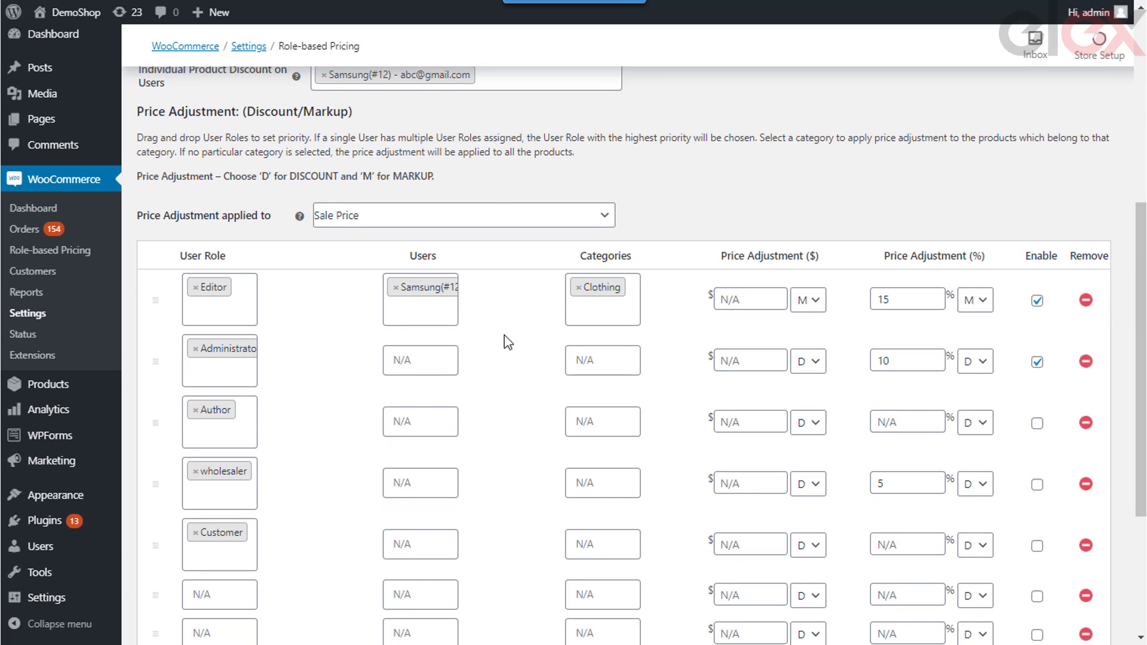
scroll(503, 334, up, 6)
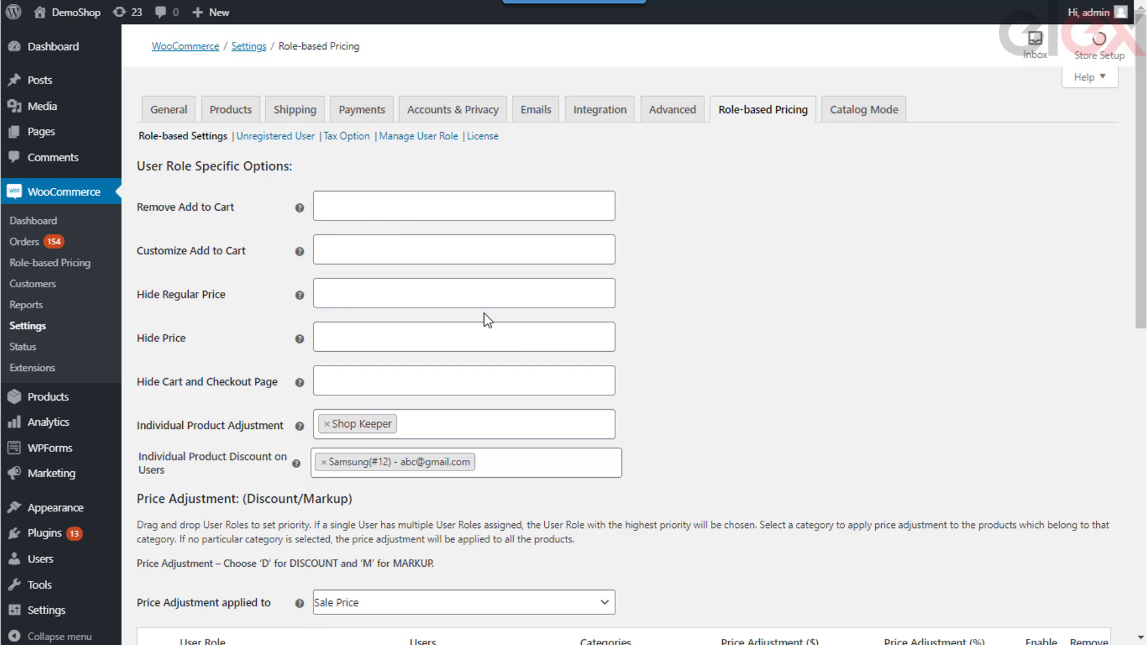
click(286, 138)
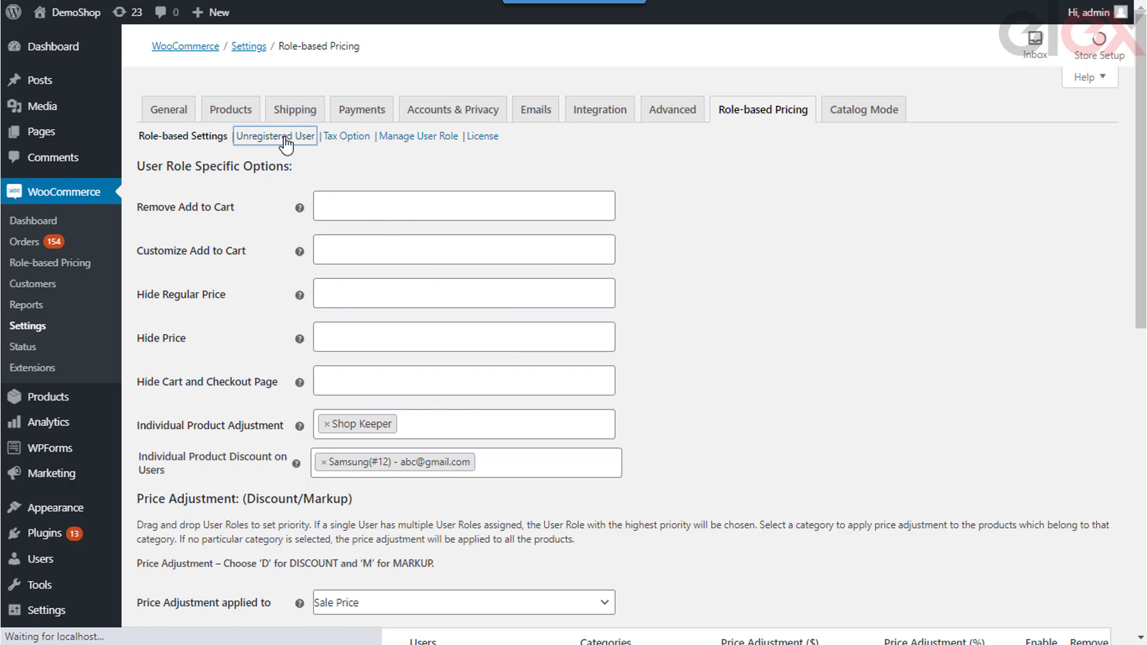
scroll(503, 257, down, 3)
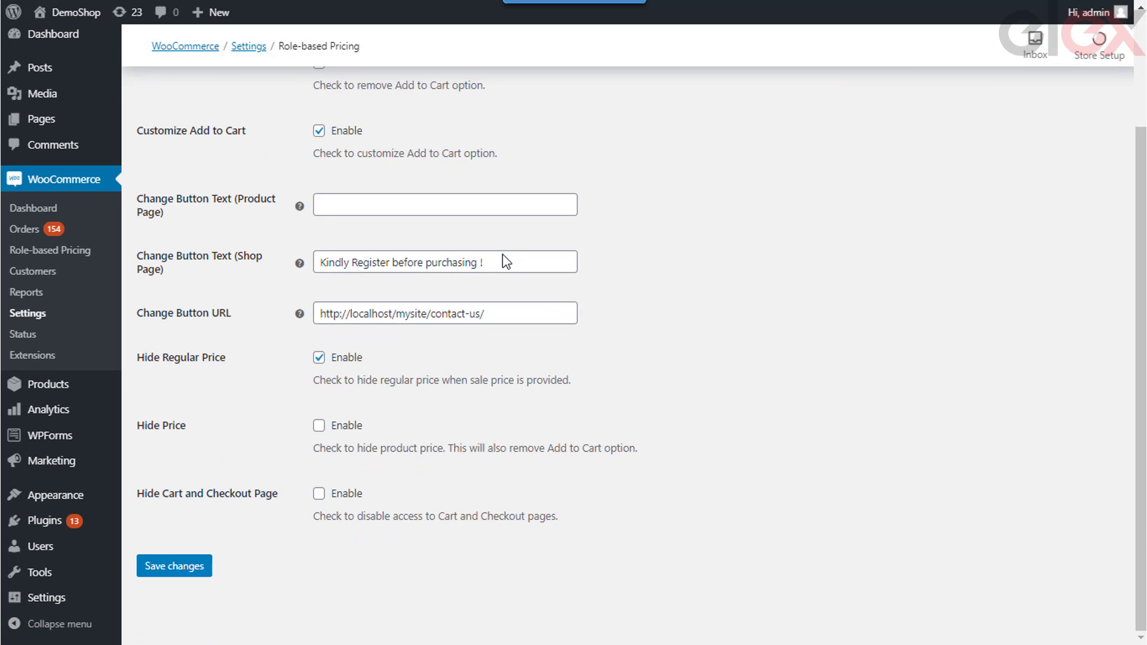
scroll(503, 261, up, 3)
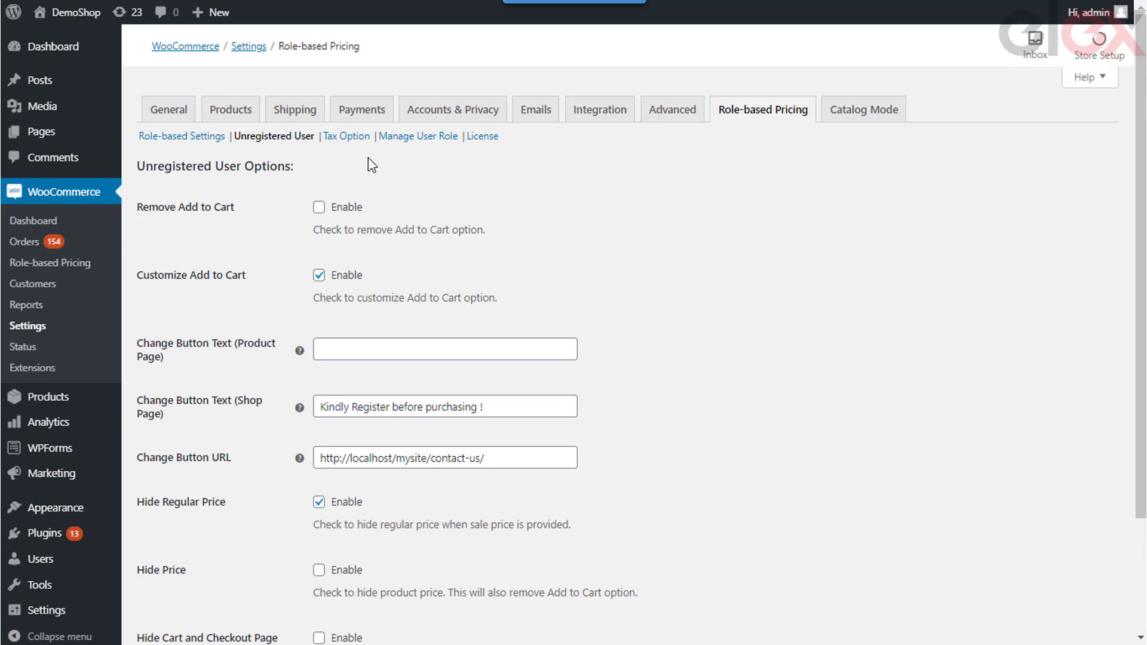
click(352, 168)
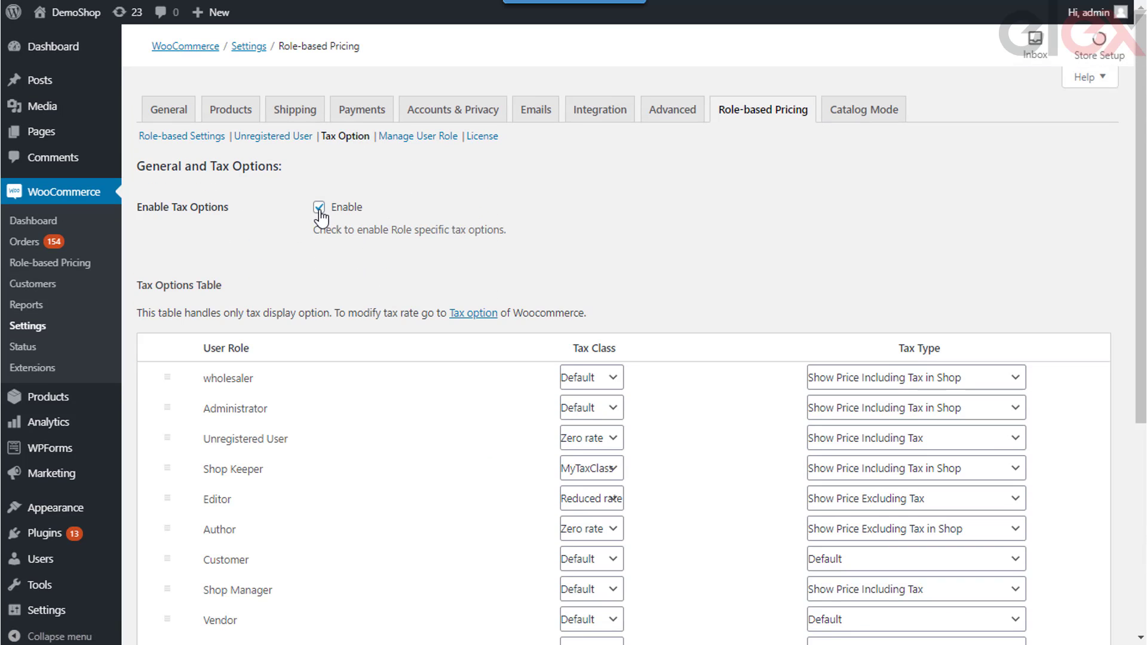
scroll(524, 304, down, 5)
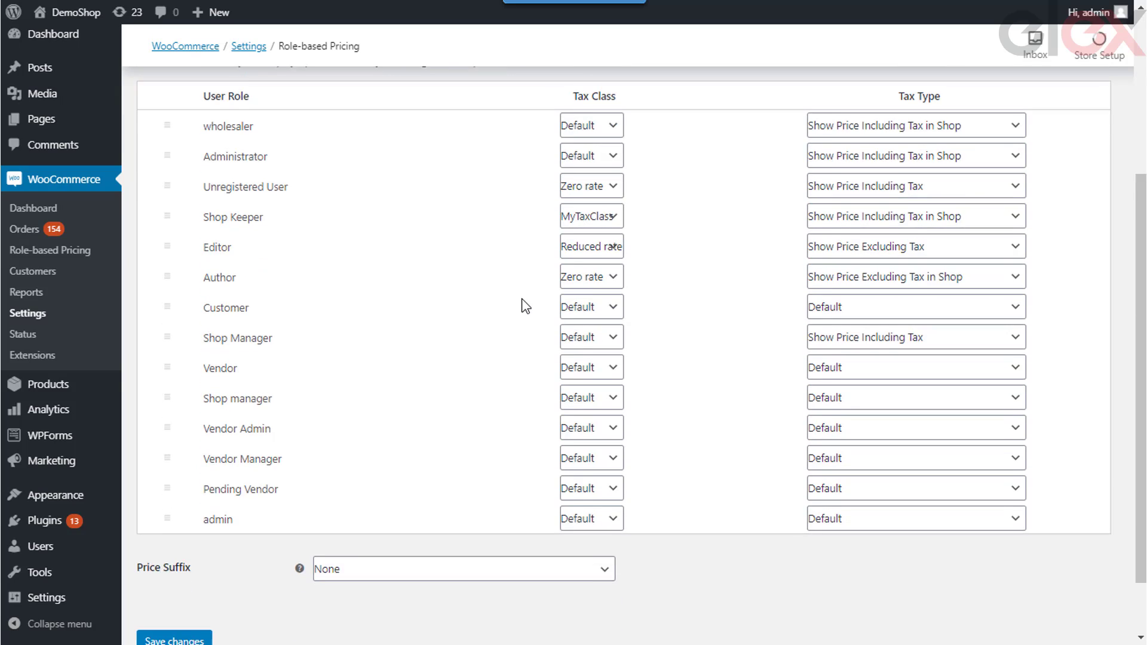
scroll(525, 305, up, 5)
click(418, 204)
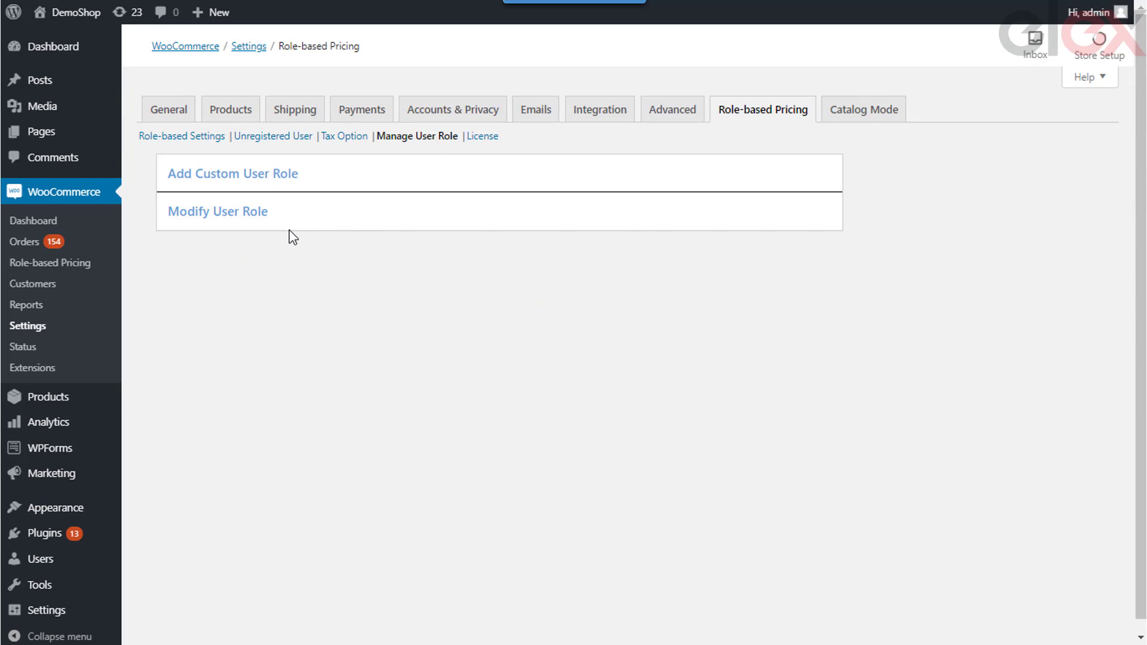
click(865, 123)
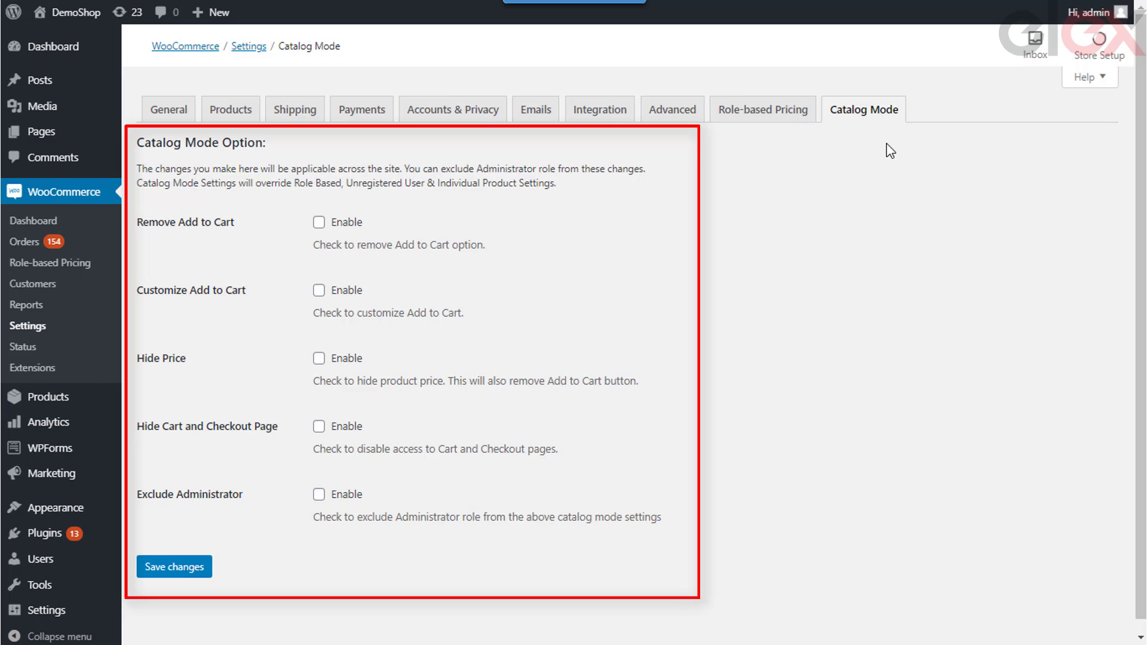
Step: Switch back to the Role-based Pricing settings with their User Role Specific Options
click(773, 124)
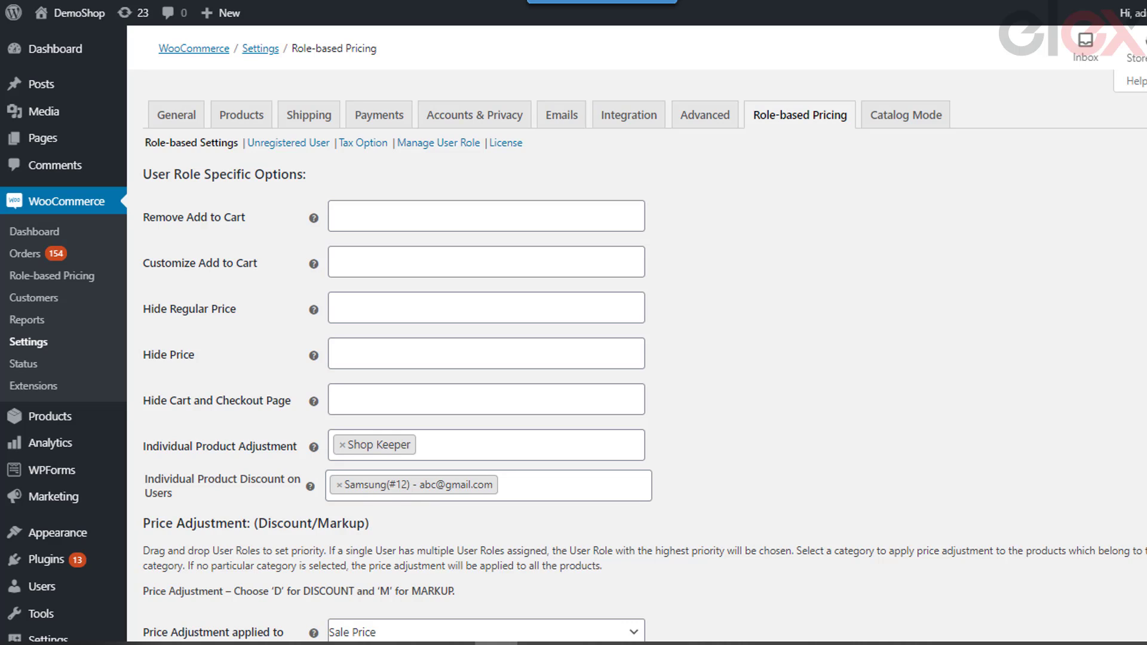
Step: Remove Add to Cart for the Editor role and check its replacement message
scroll(235, 140, down, 2)
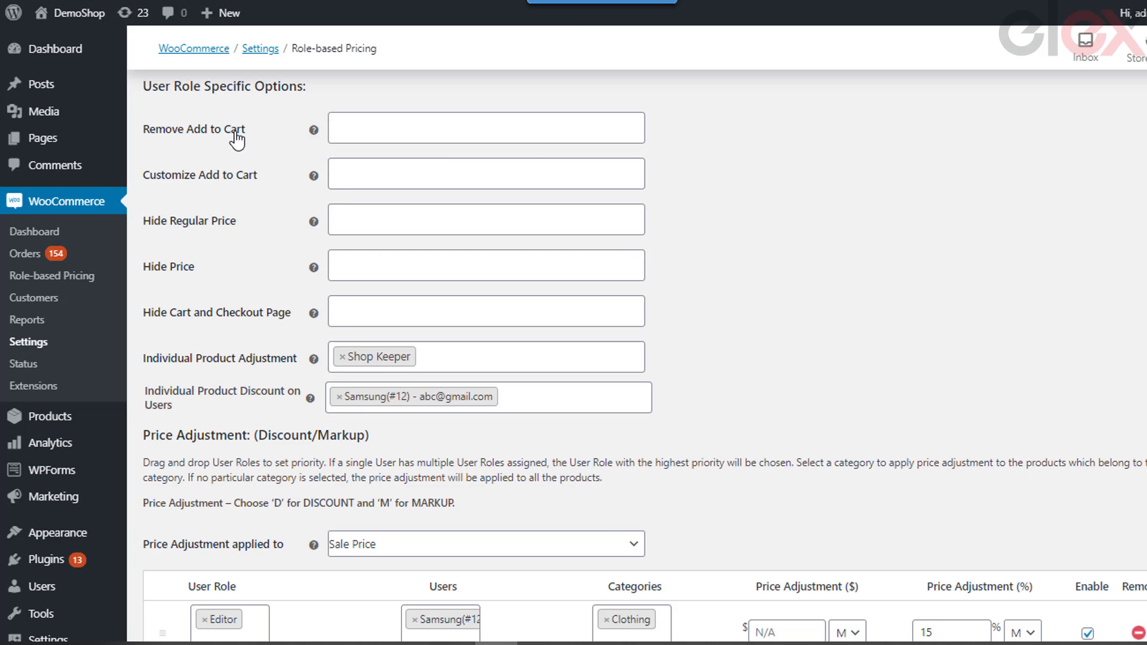
click(363, 132)
click(366, 190)
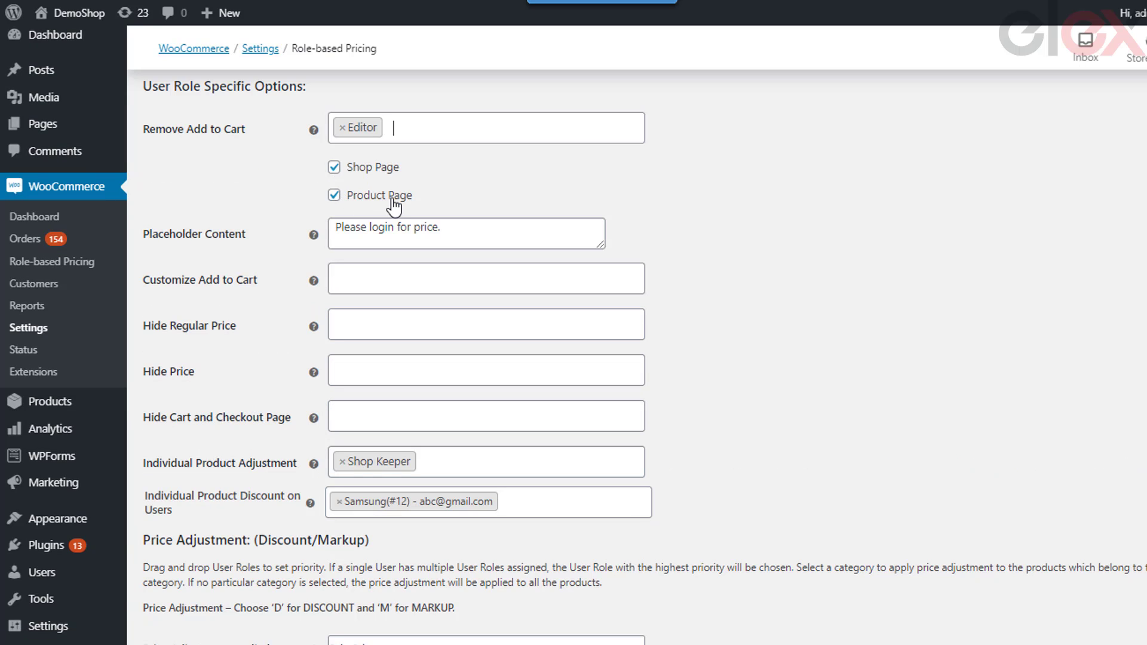
click(335, 228)
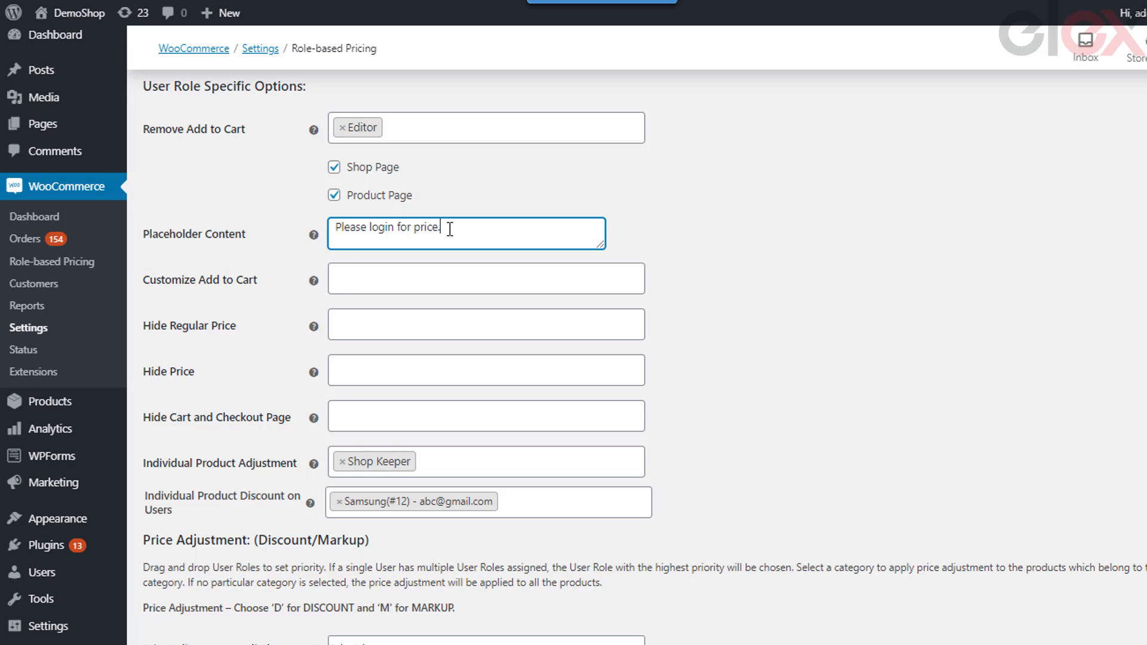
Step: Give Administrator a customized Add to Cart and review its 'Click to Connect' texts and contact-us URL
click(413, 275)
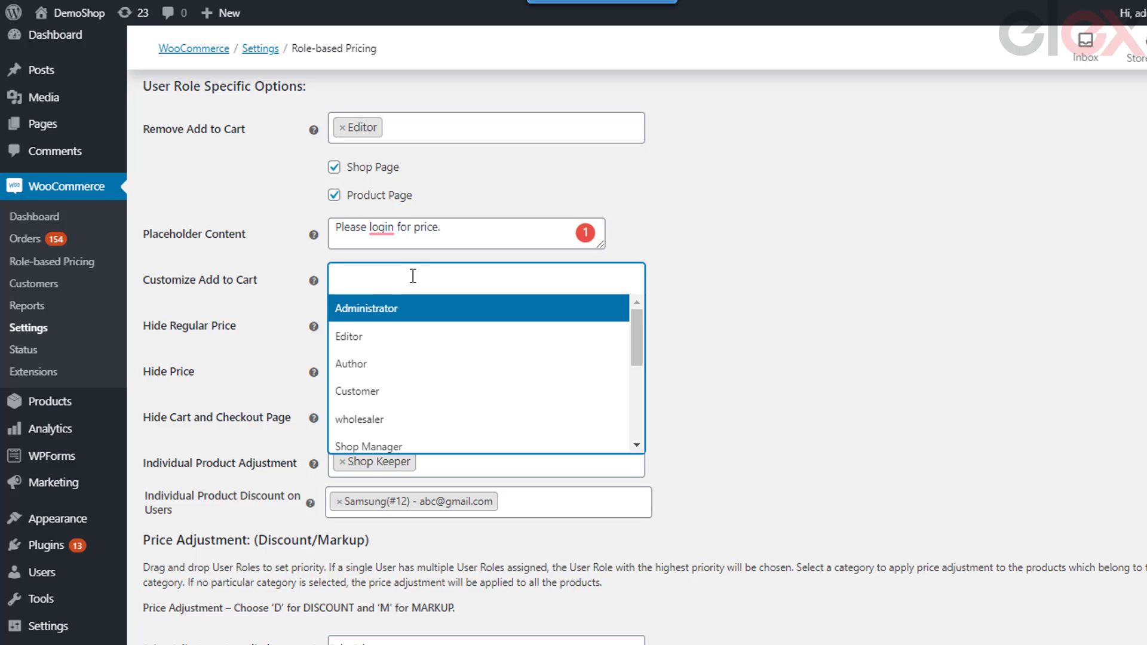
click(383, 323)
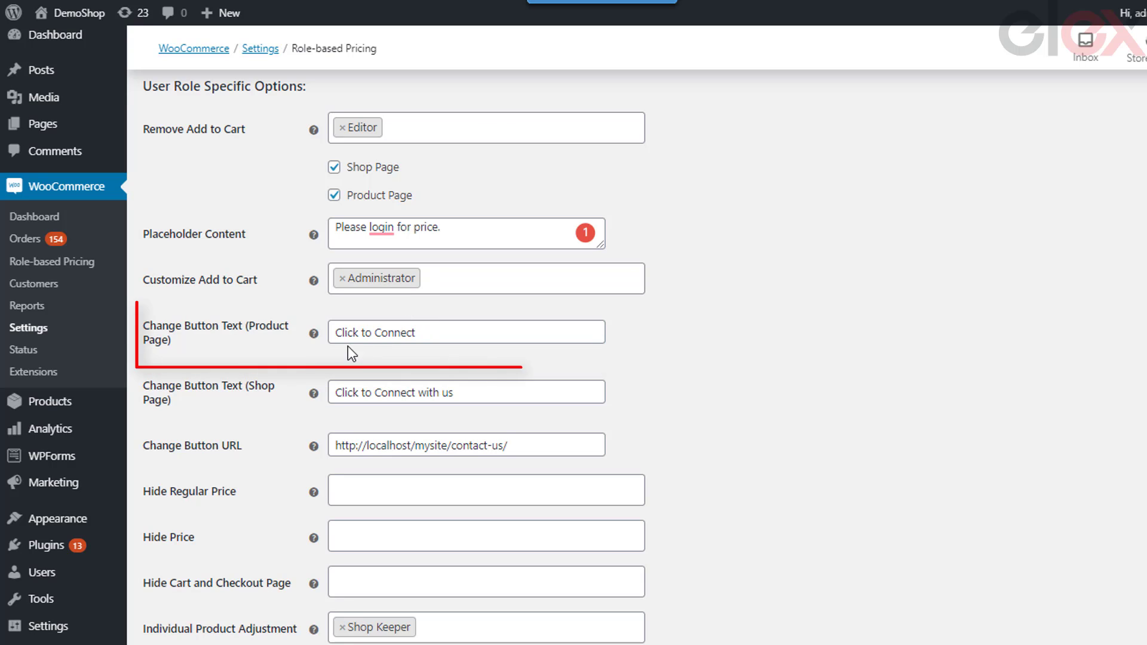
click(418, 332)
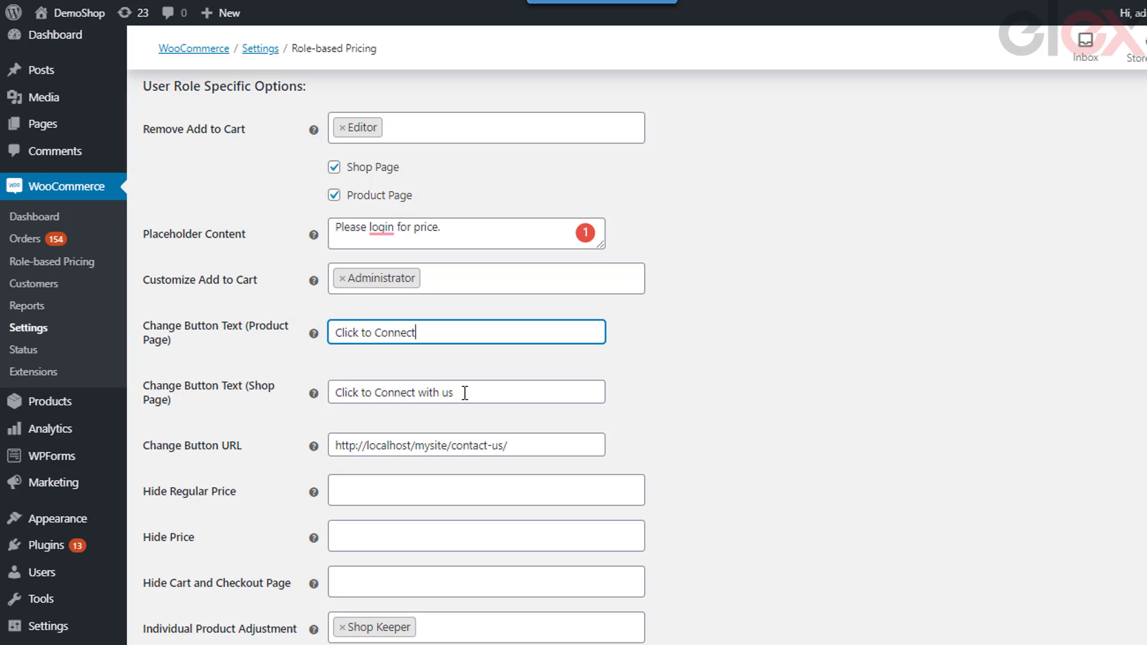
click(535, 393)
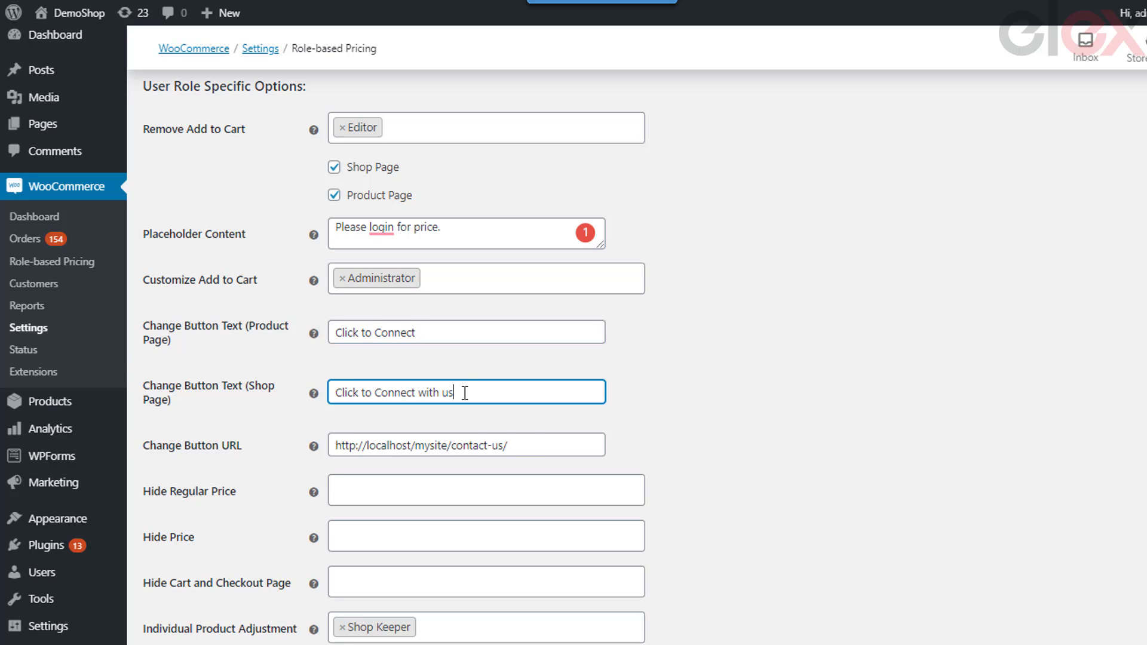
click(531, 445)
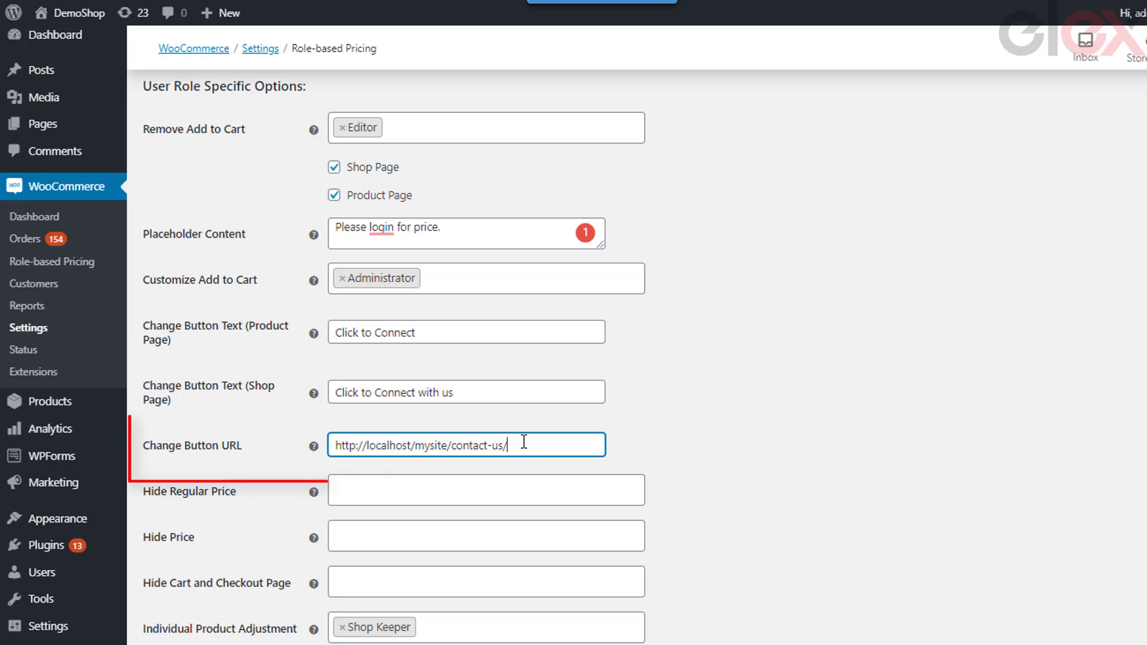
click(452, 391)
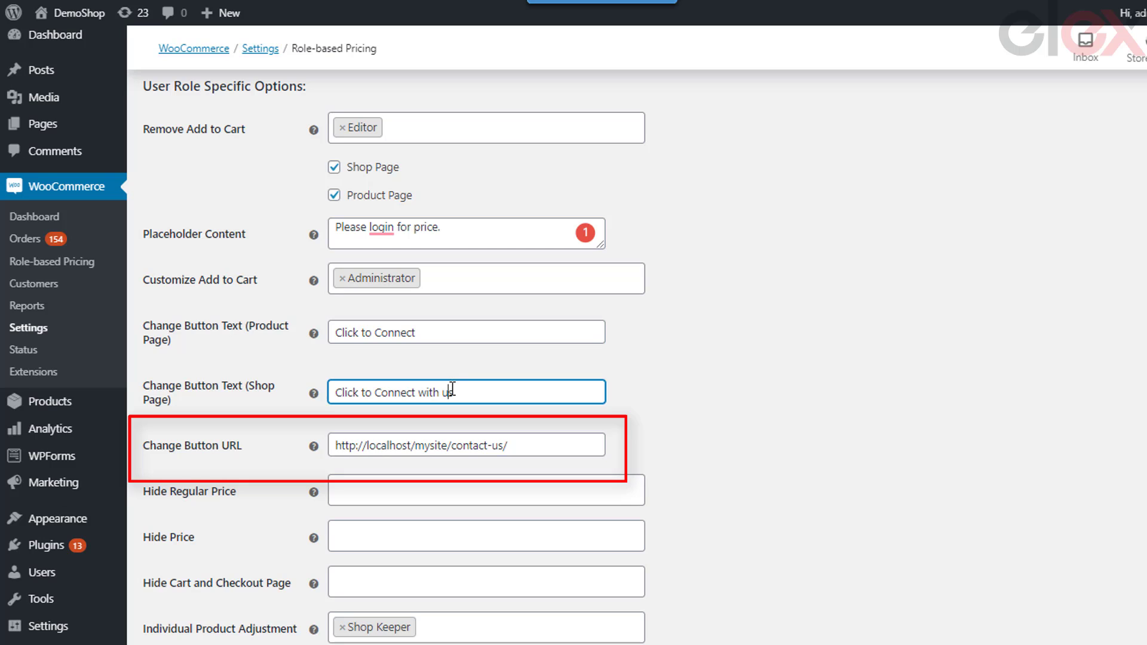
click(461, 330)
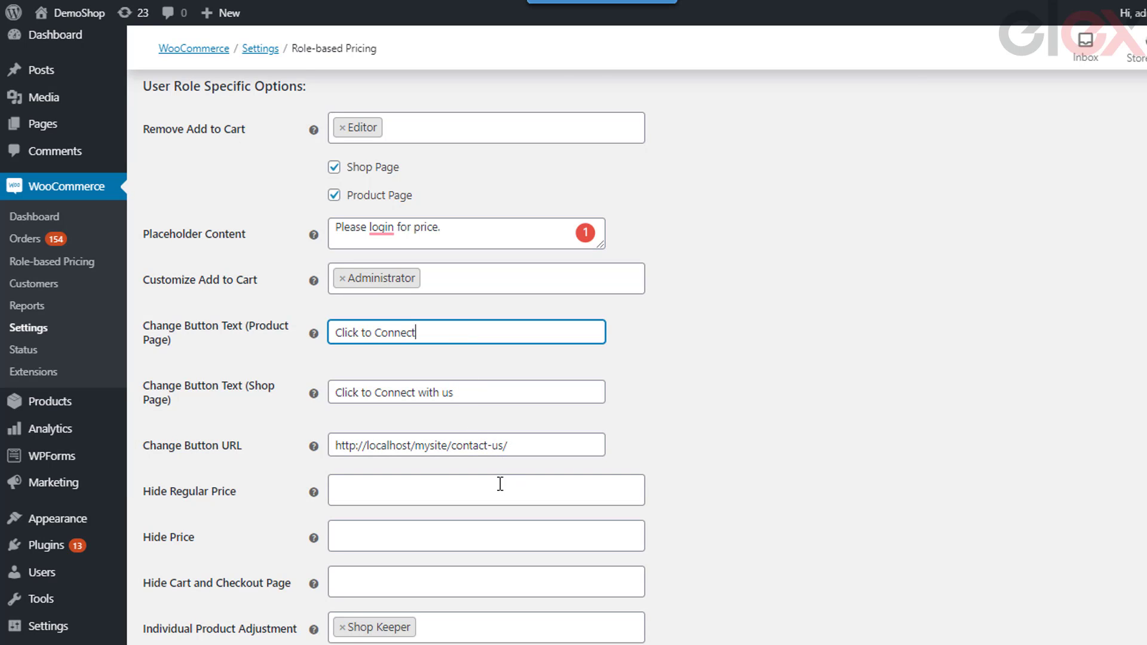
scroll(500, 483, down, 2)
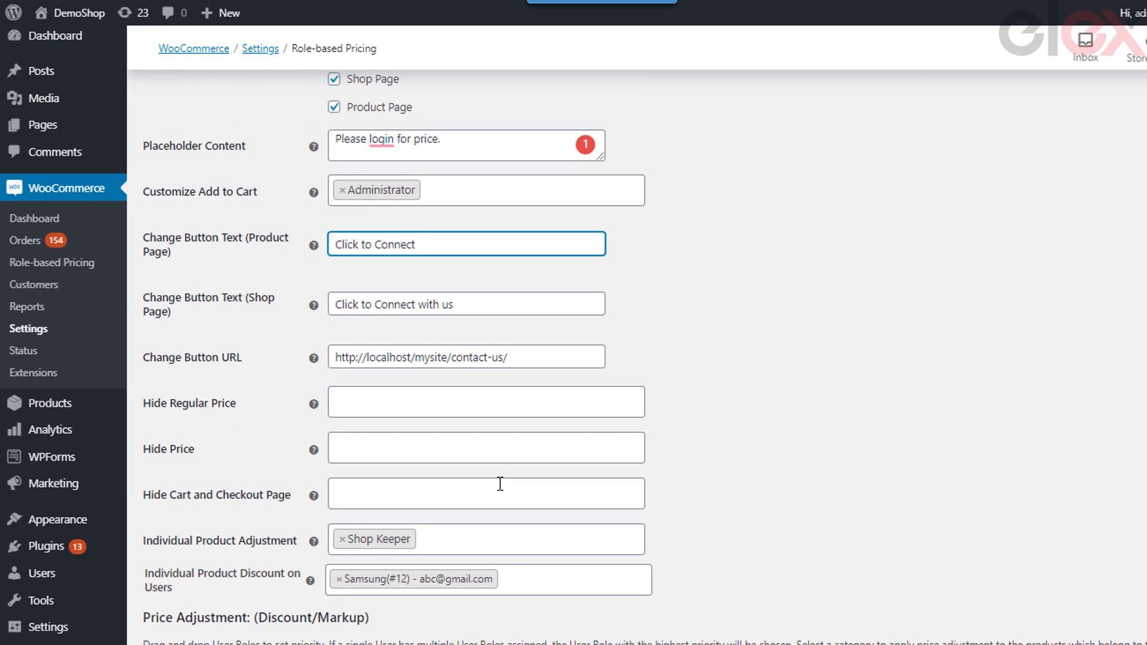
click(515, 356)
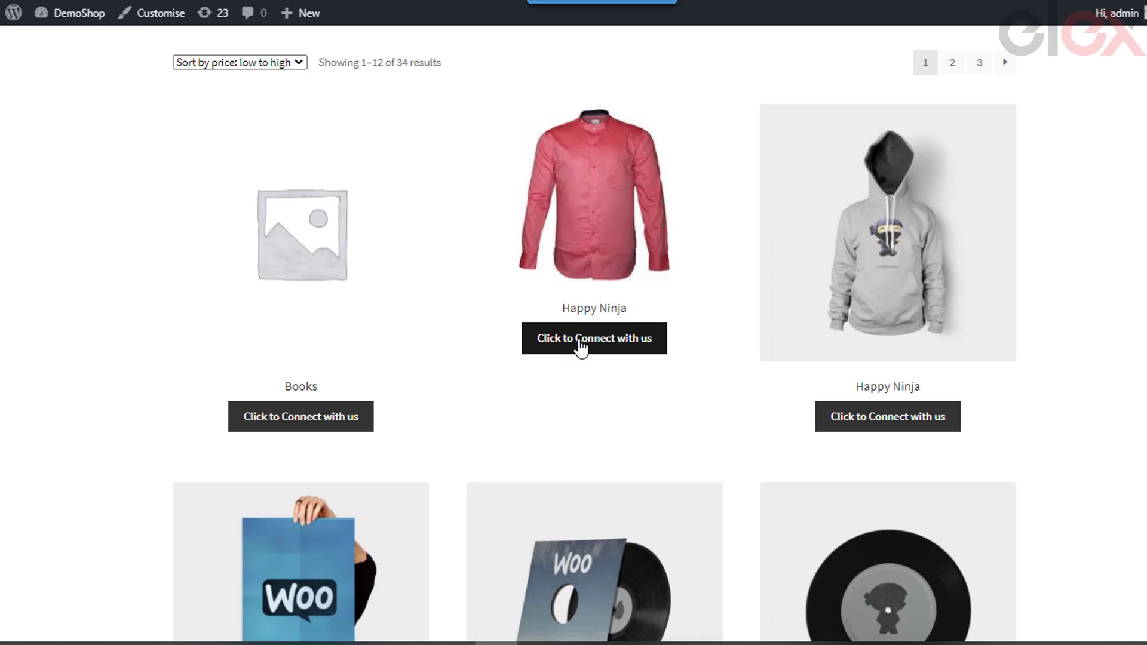
Step: Confirm a product's 'Click to Connect with us' button opens the Contact Us page
click(579, 346)
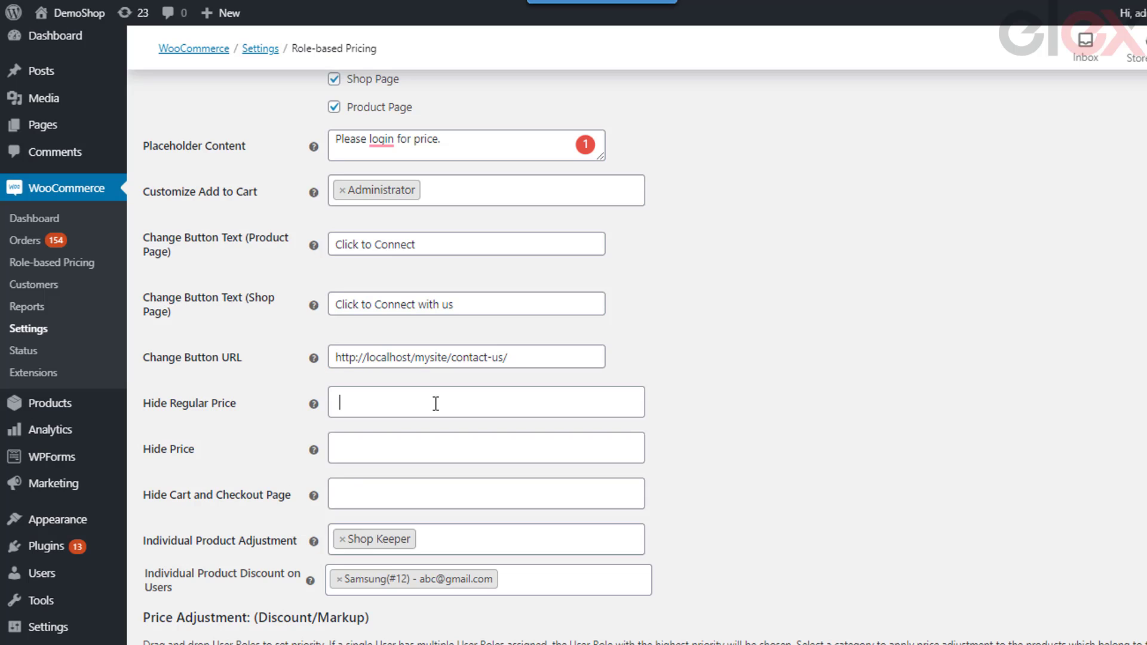
click(436, 402)
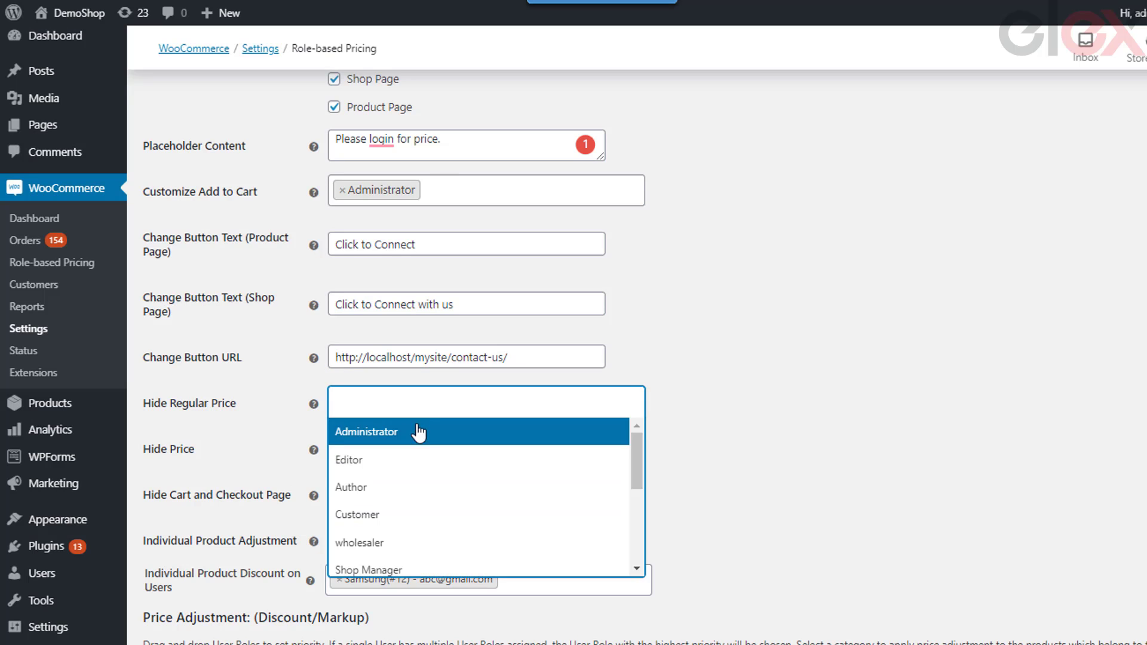
Step: Hide the regular price from Editors and all prices from Customers, reviewing the placeholder text
click(412, 466)
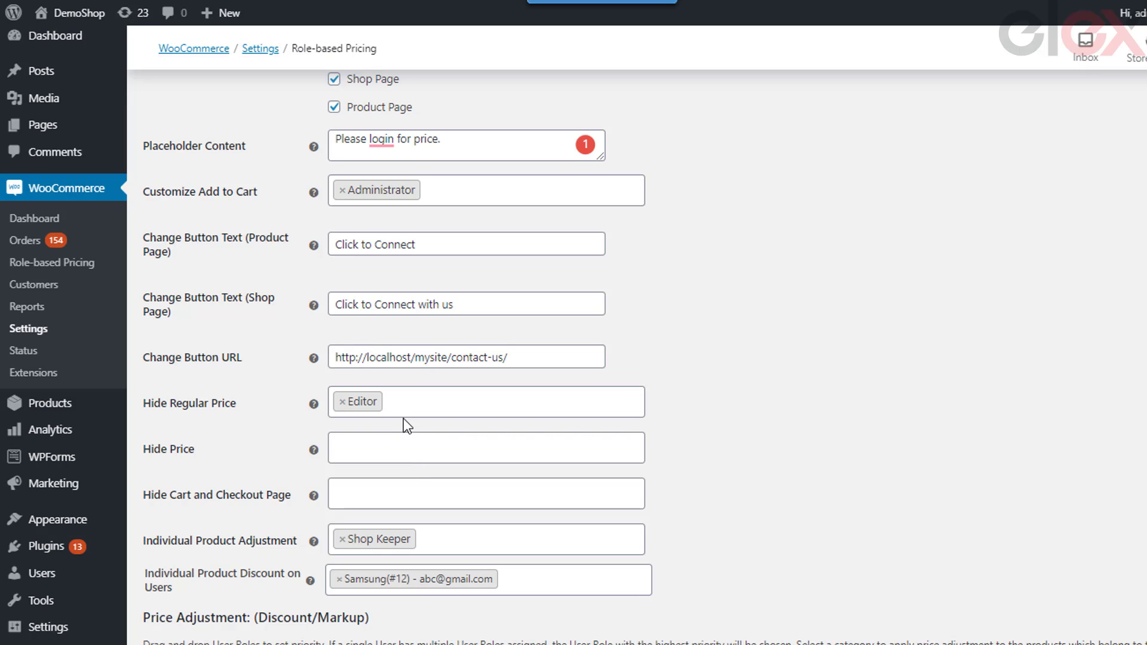
click(394, 445)
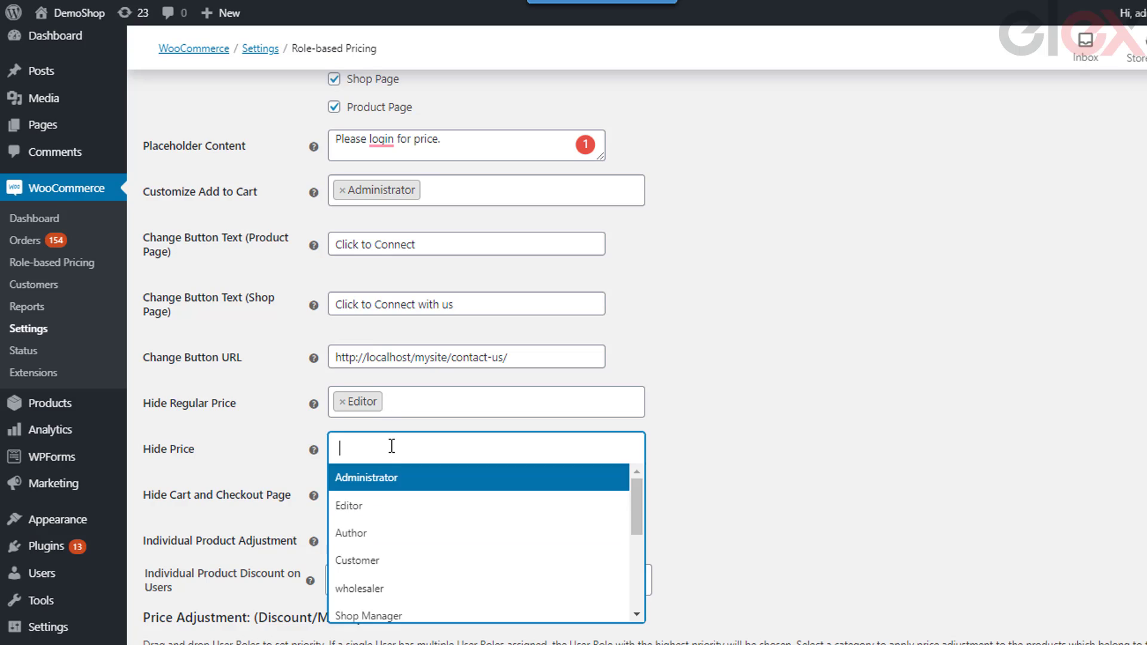
click(384, 565)
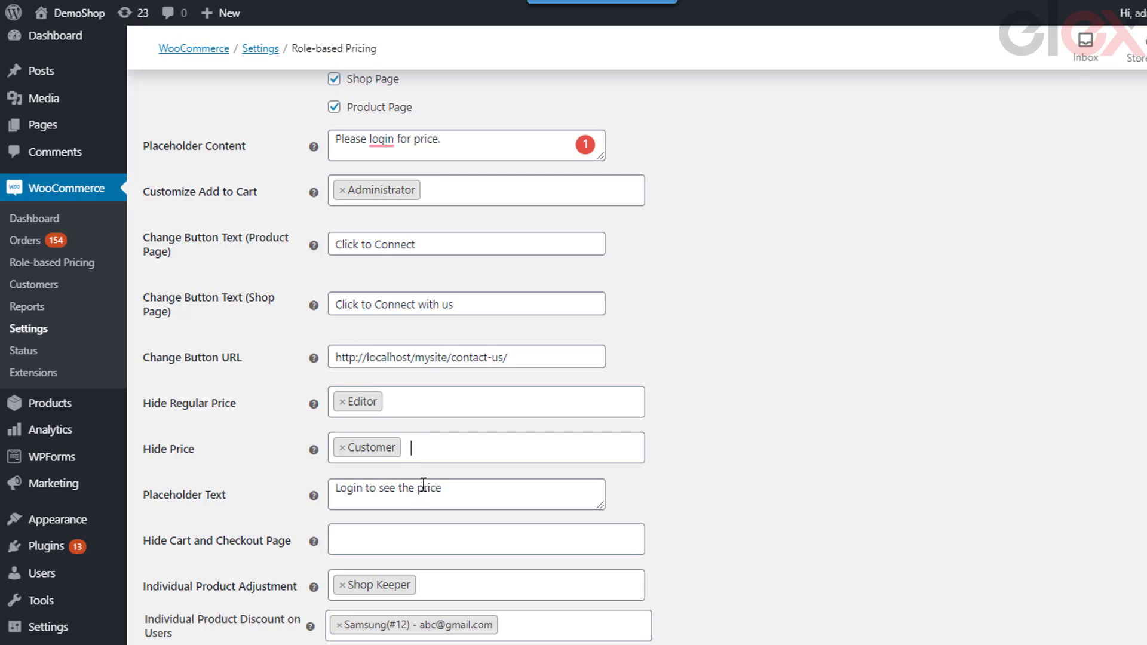
click(442, 496)
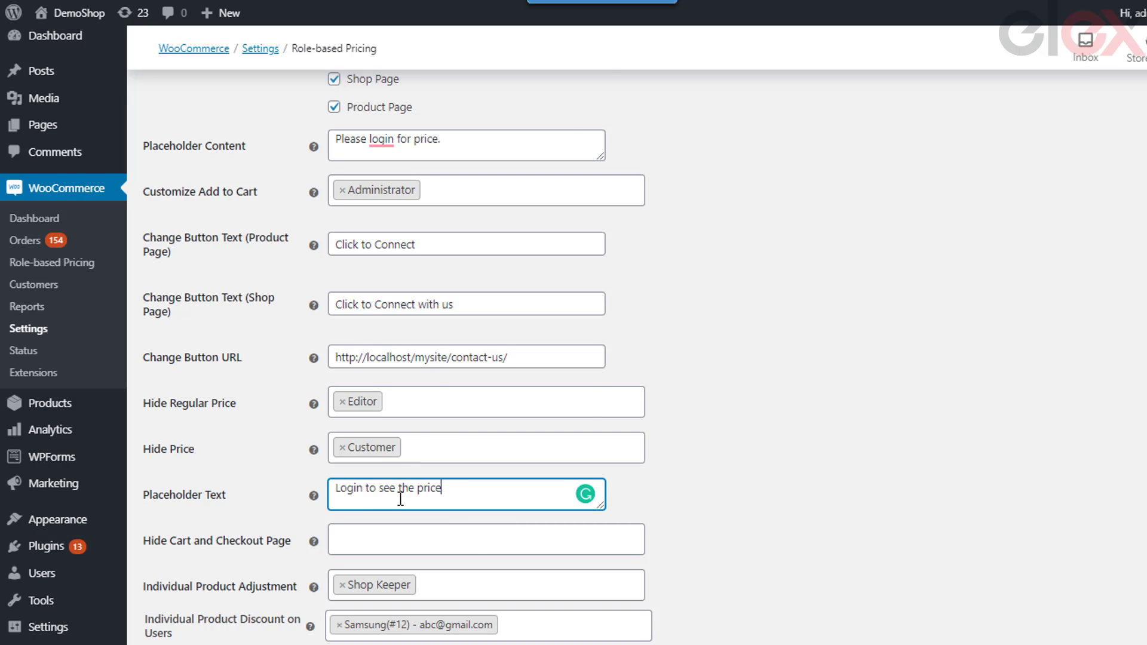
scroll(353, 493, down, 2)
Step: Hide cart and checkout from wholesalers and add Vendor Admin to Individual Product Adjustment
click(371, 453)
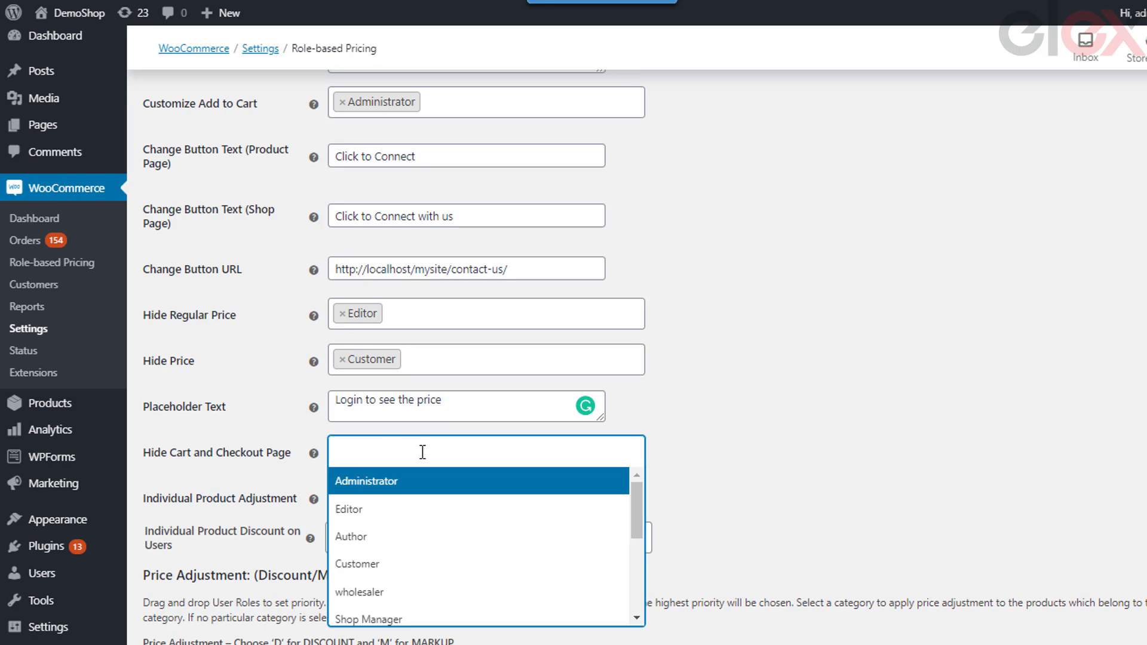
click(411, 594)
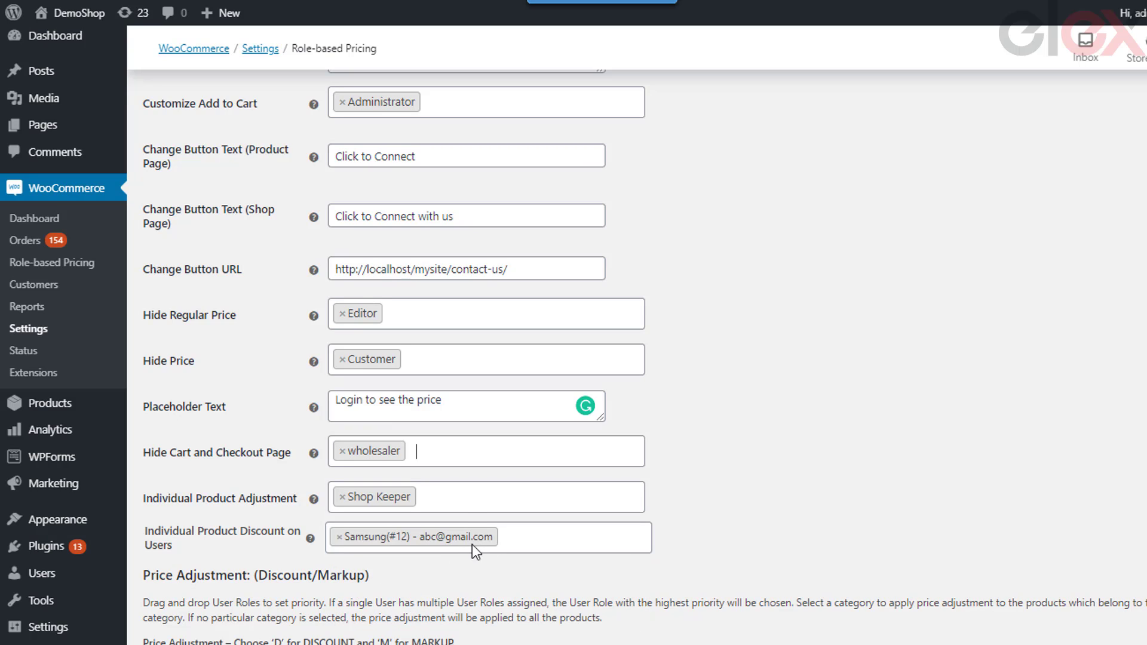
click(445, 497)
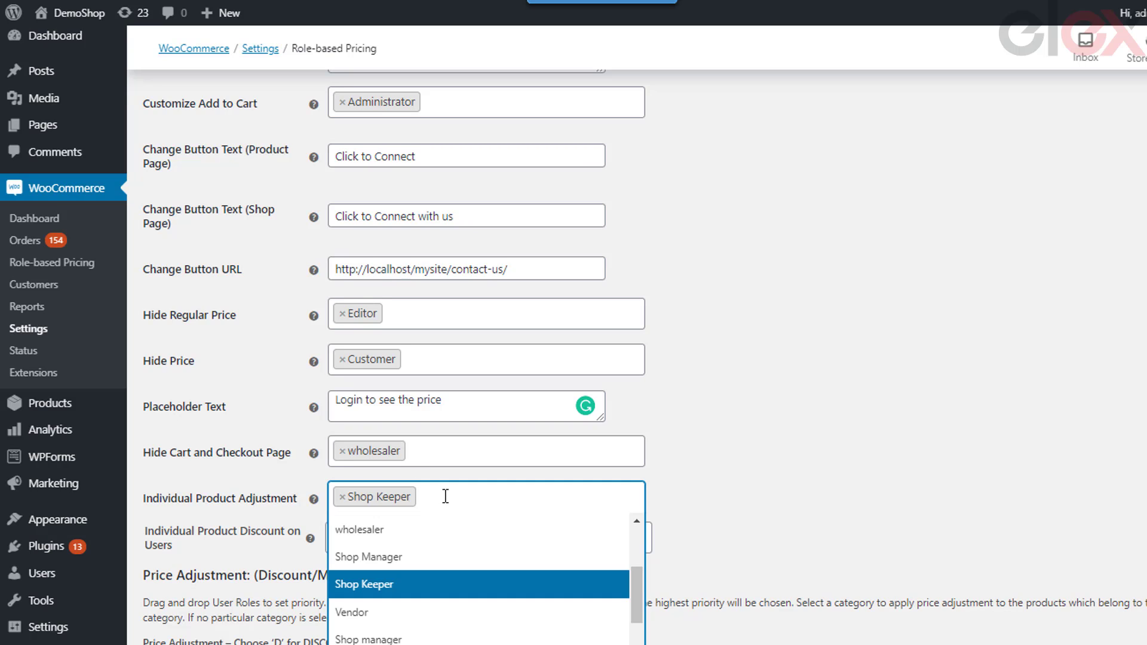
scroll(435, 592, down, 2)
click(436, 591)
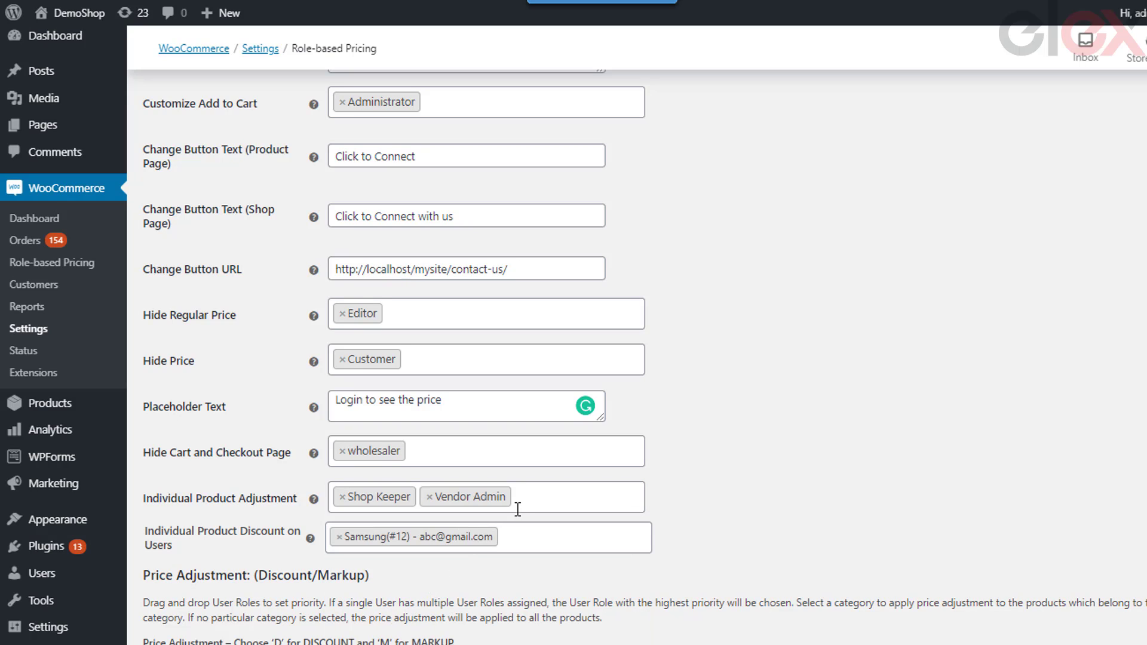
Step: Check the individual product discount users, then open a product's Edit Product page
scroll(553, 496, down, 2)
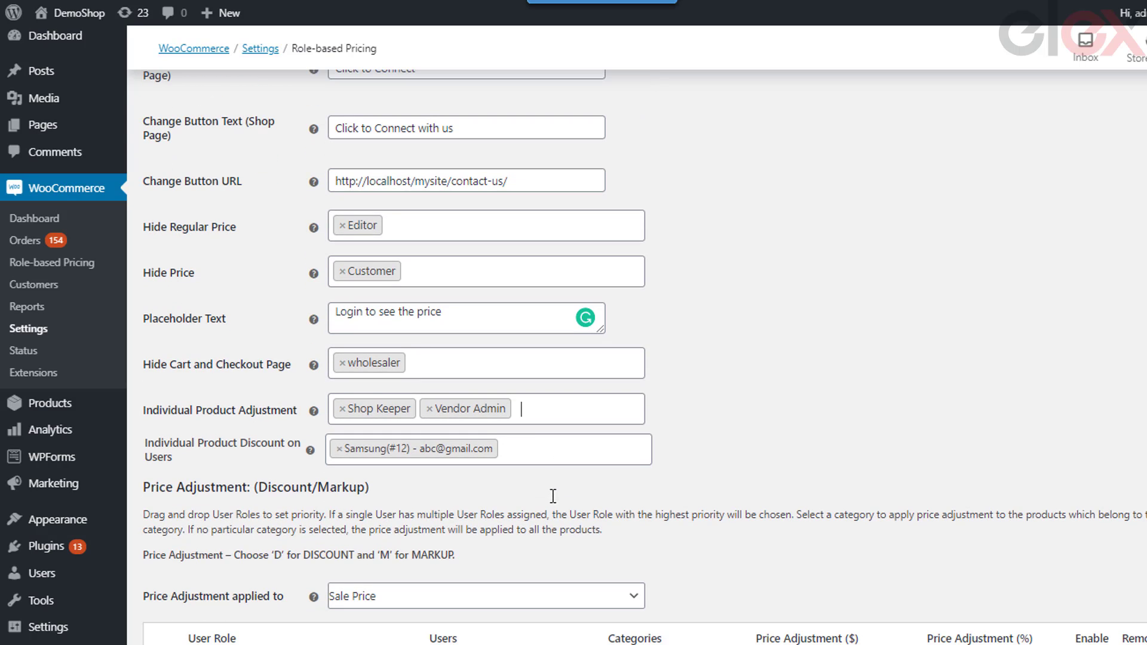
click(535, 448)
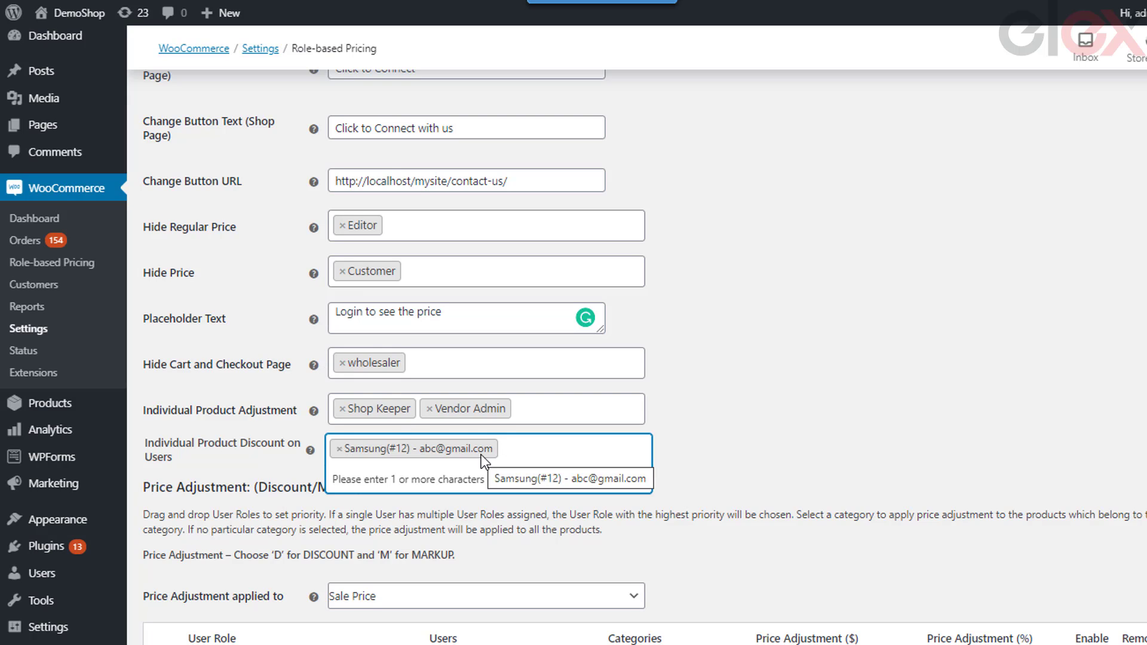
scroll(482, 457, down, 1)
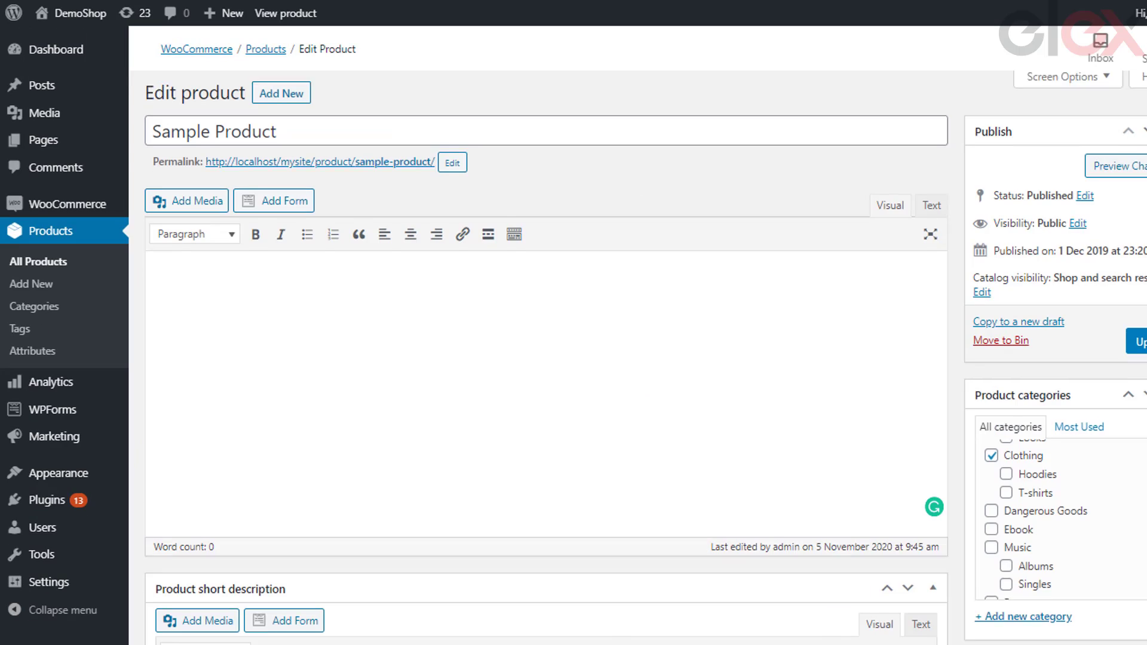
scroll(545, 359, down, 6)
scroll(546, 358, down, 4)
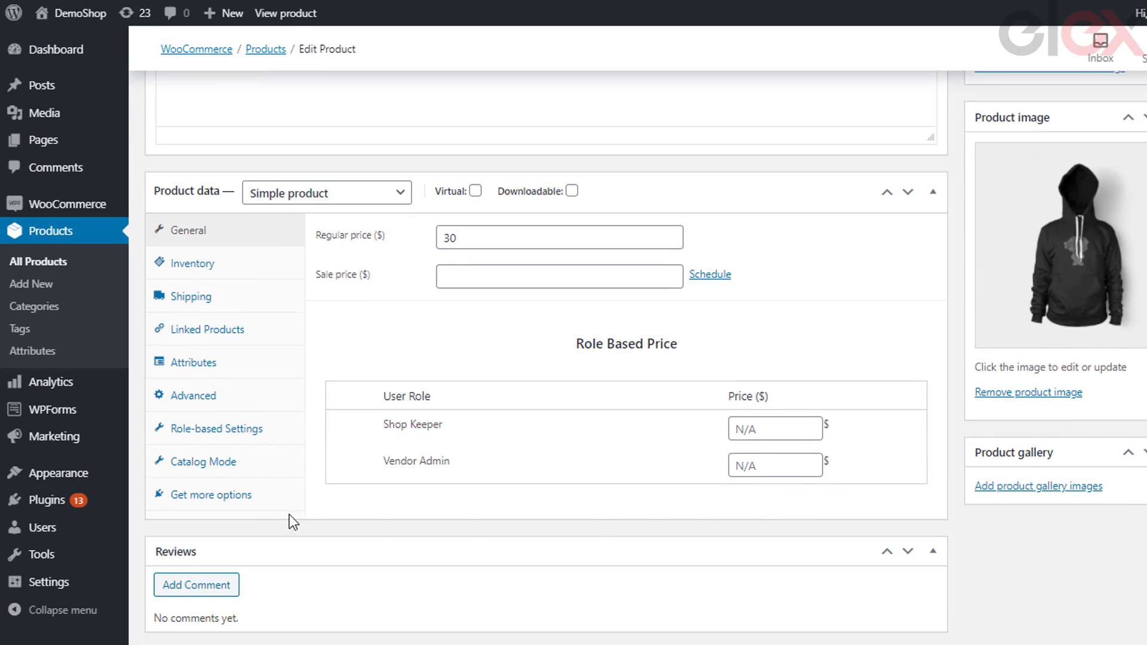
Step: Enable Individual Product Price Adjustment on the hoodie's Role-based Settings tab
click(197, 438)
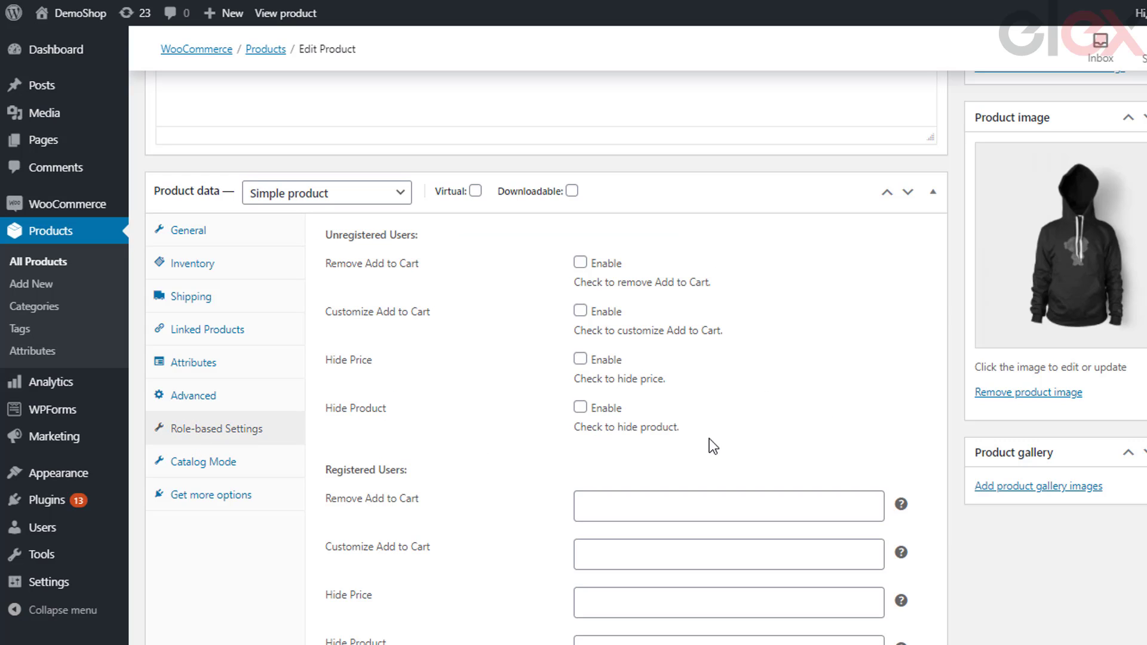
scroll(772, 452, down, 5)
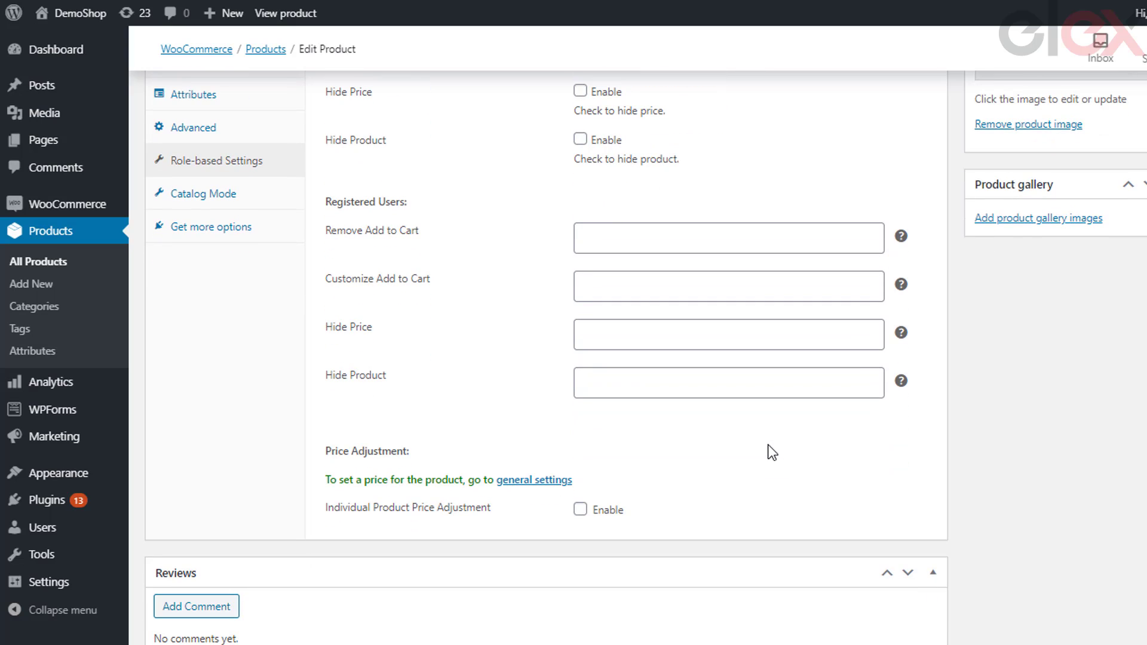
click(581, 511)
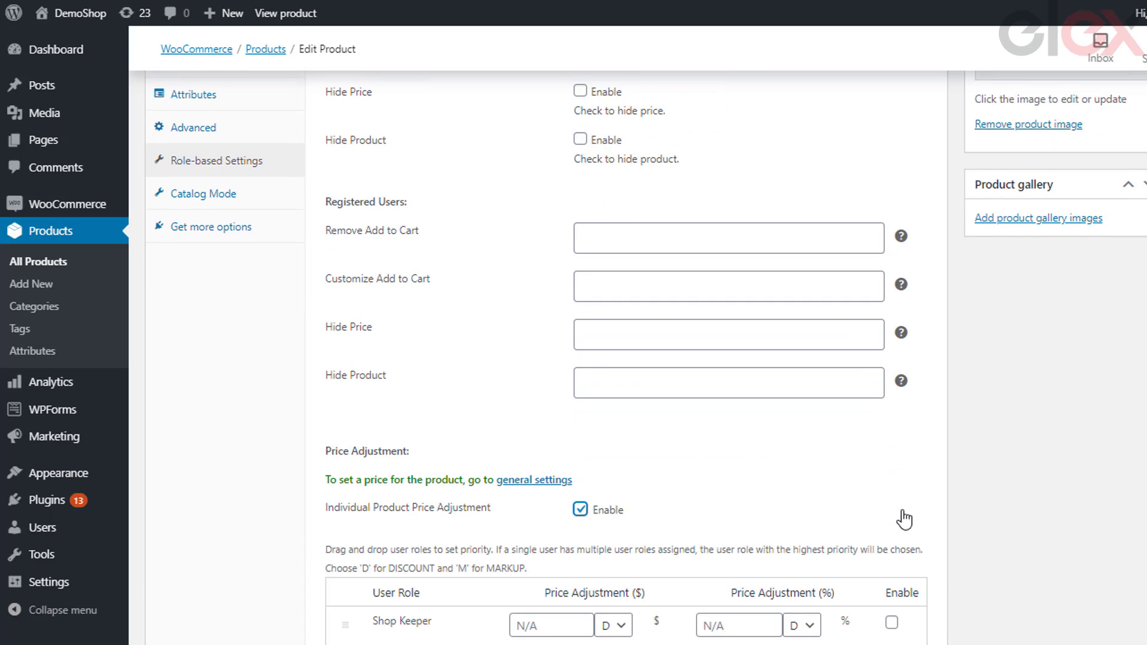
scroll(941, 518, down, 2)
scroll(942, 518, down, 2)
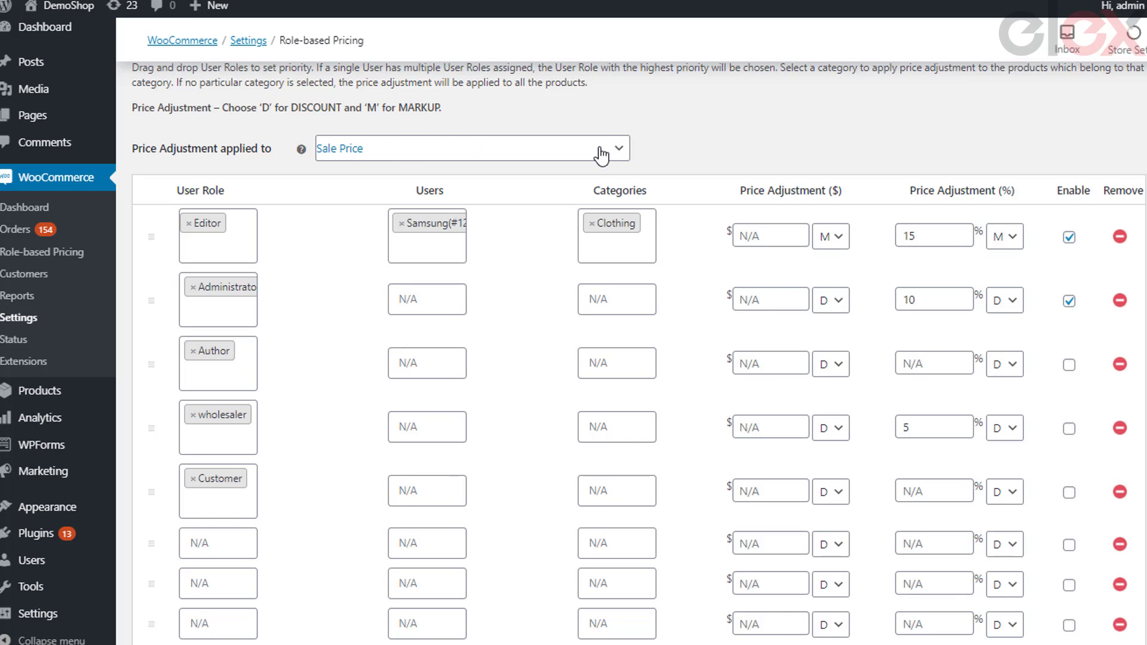
Step: Switch the price adjustment target from Sale Price to Regular Price
scroll(601, 156, up, 2)
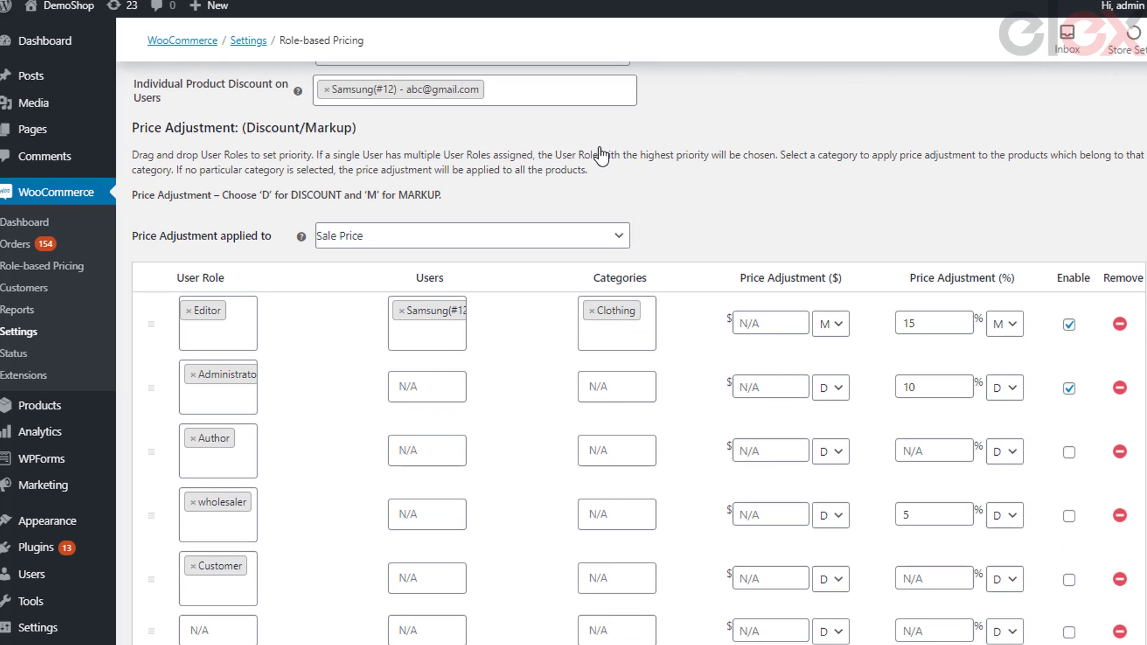
click(614, 239)
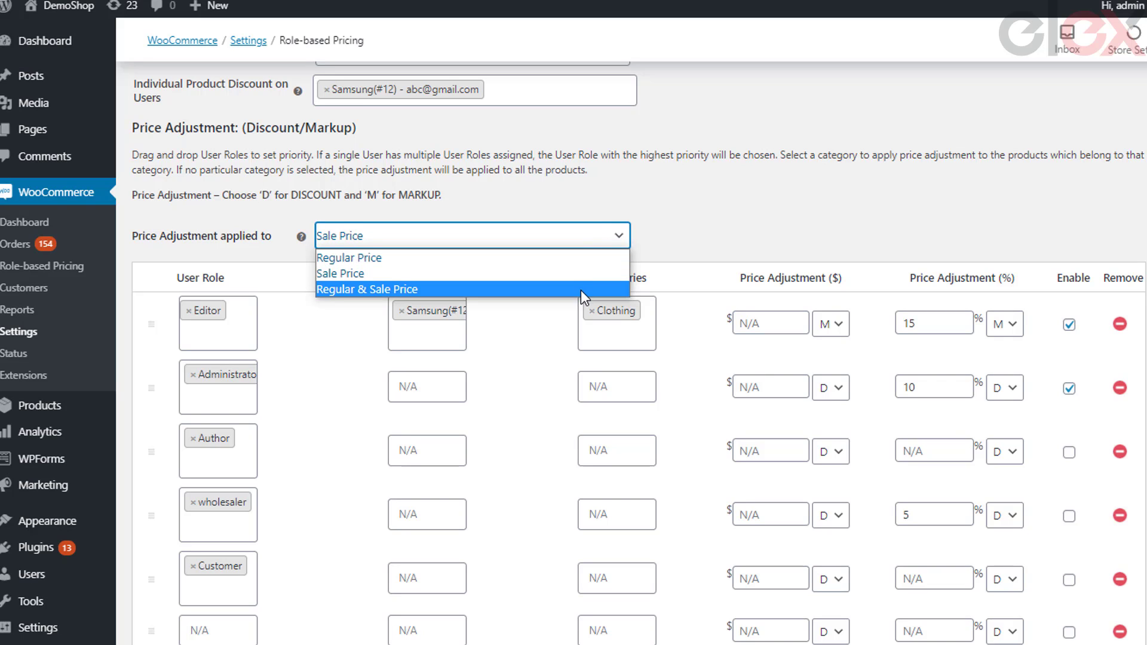
click(604, 254)
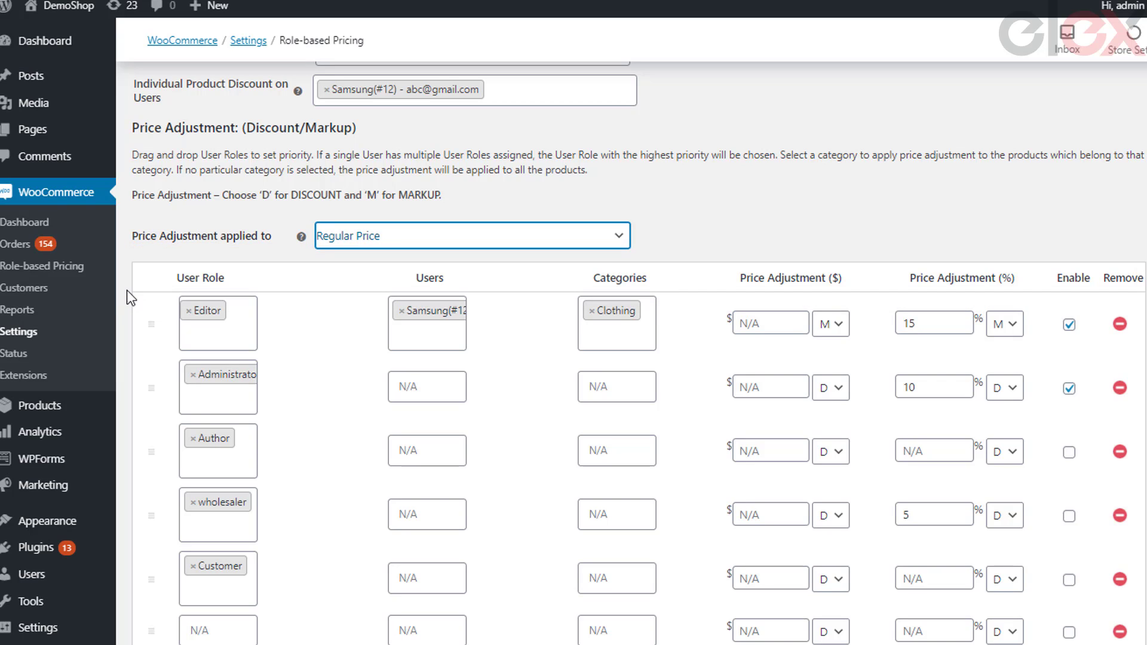
Step: Add Author and Customer to the first rule's roles alongside Editor, adding no specific users
click(221, 334)
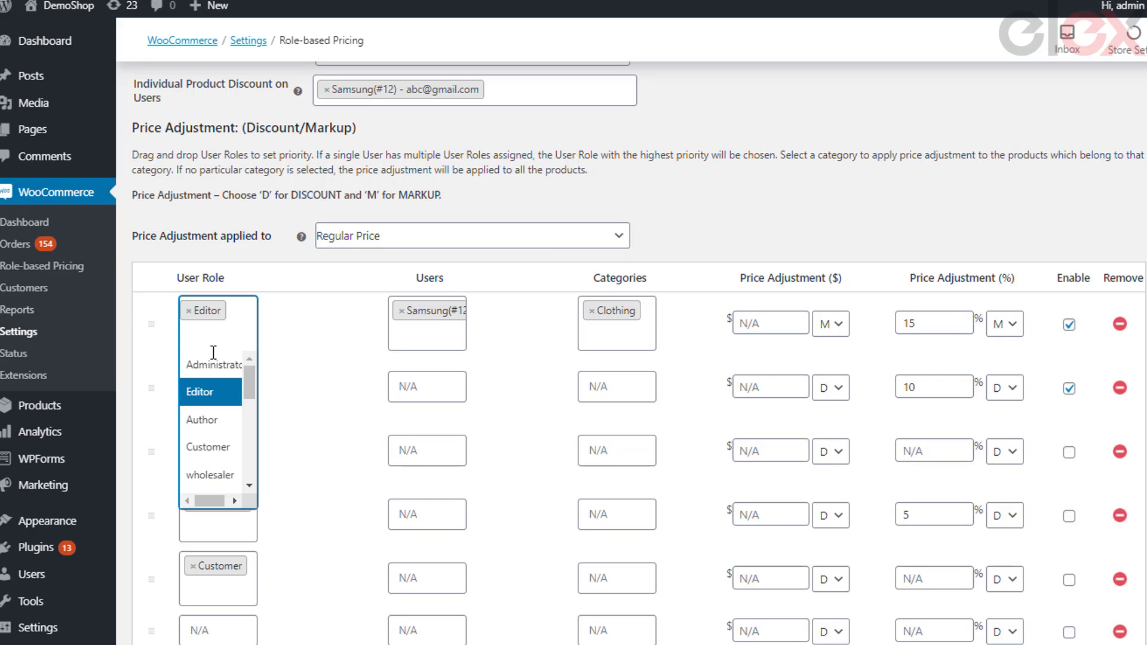
click(211, 421)
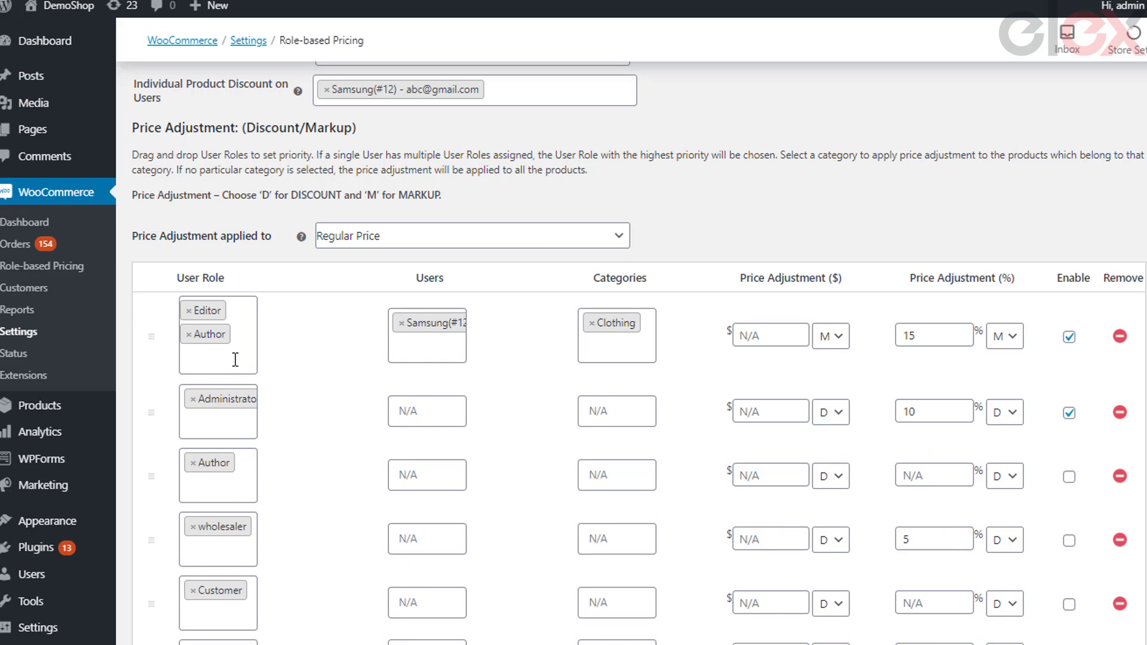
click(185, 356)
click(220, 470)
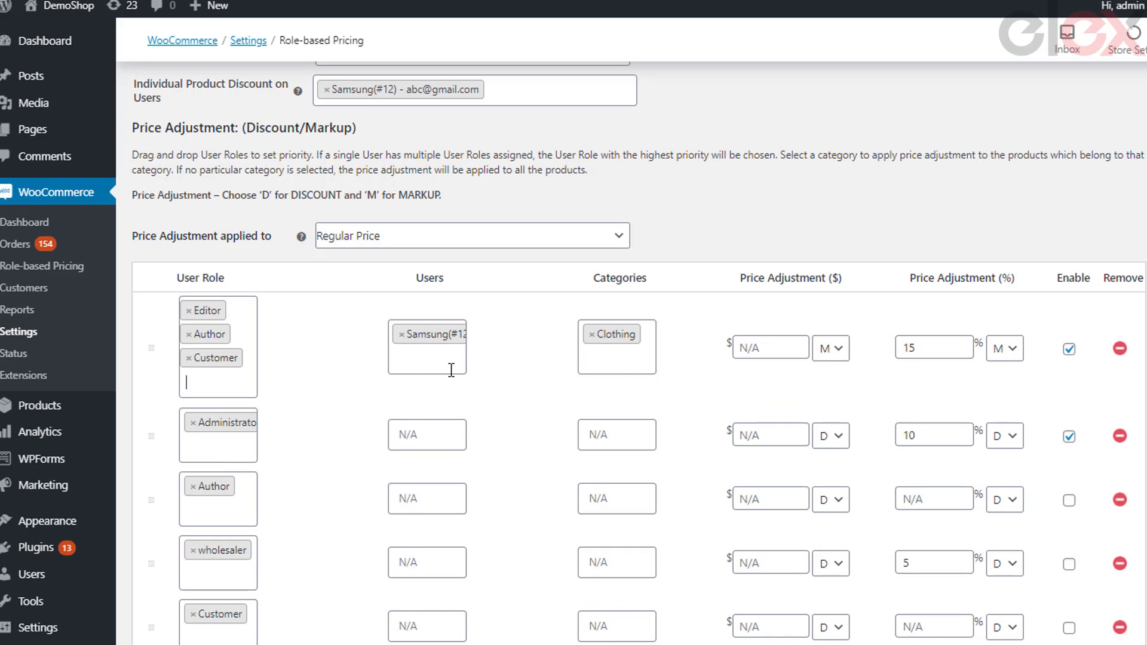
click(414, 363)
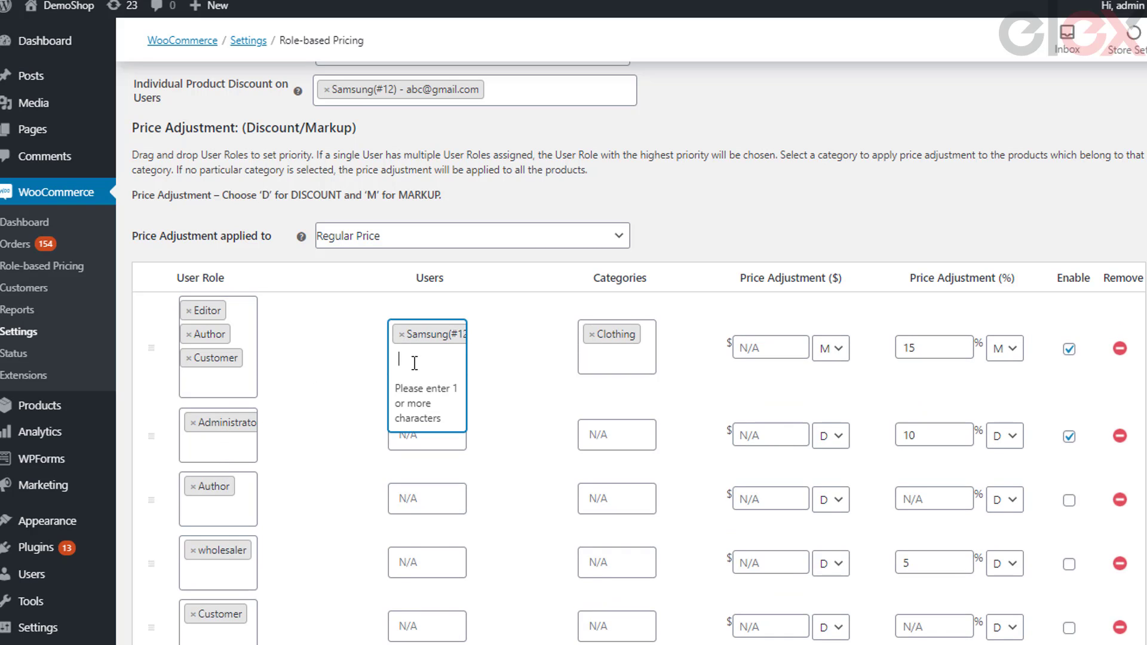
click(452, 351)
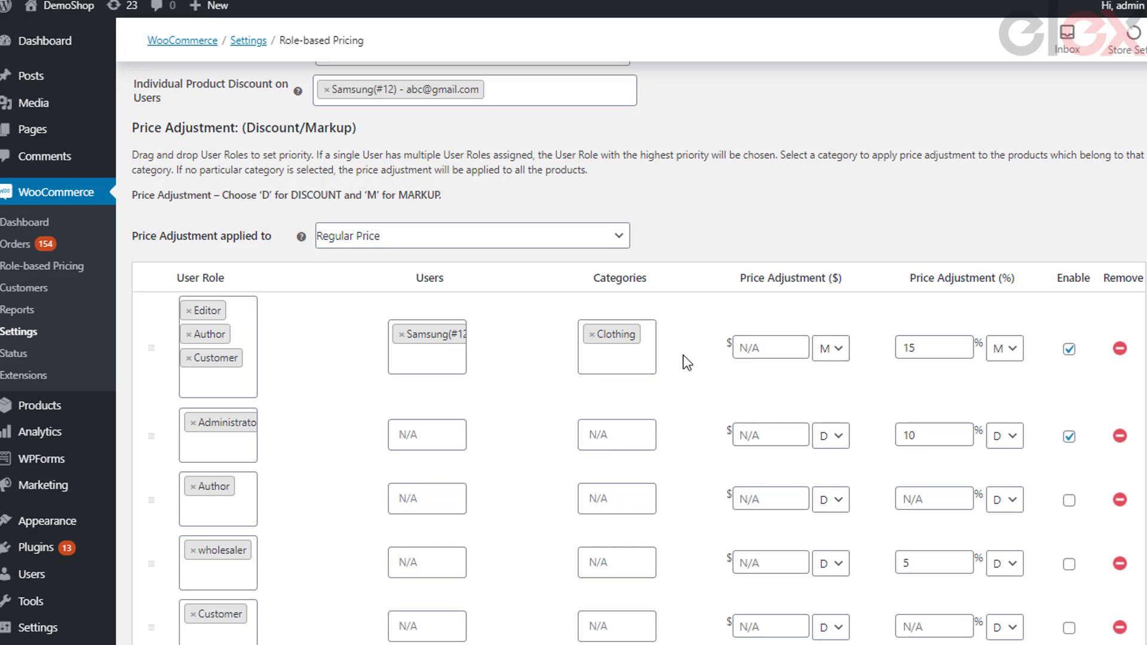
click(759, 348)
Step: Give the first price rule a $10 fixed adjustment set as a discount
text(10)
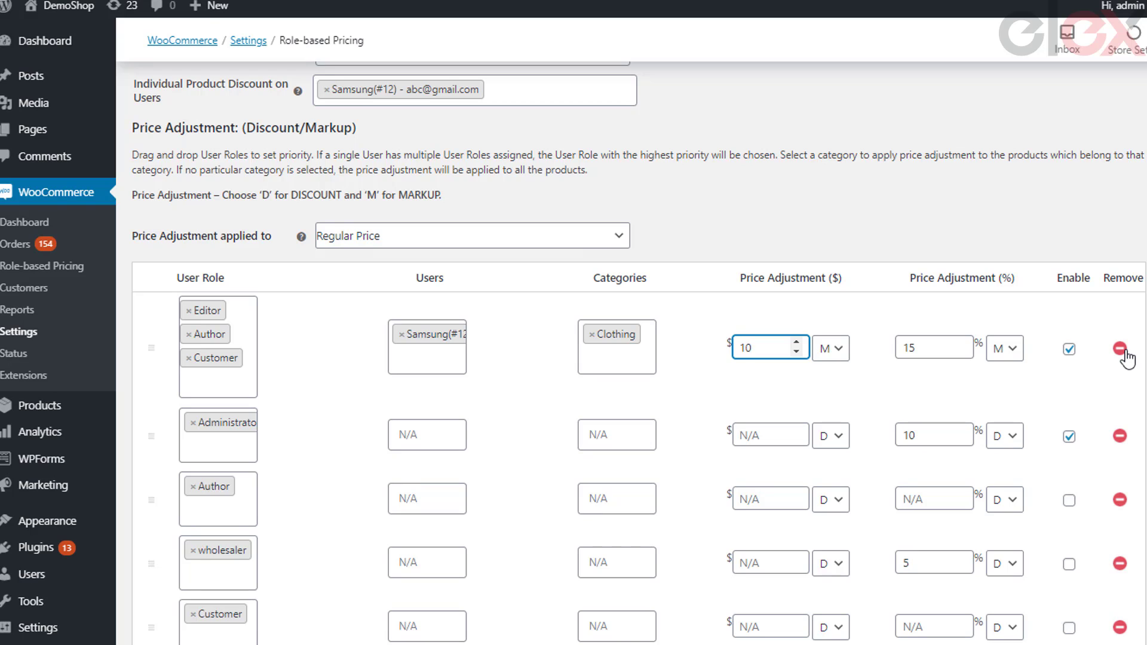
double_click(762, 338)
key(BackSpace)
text(10)
click(831, 348)
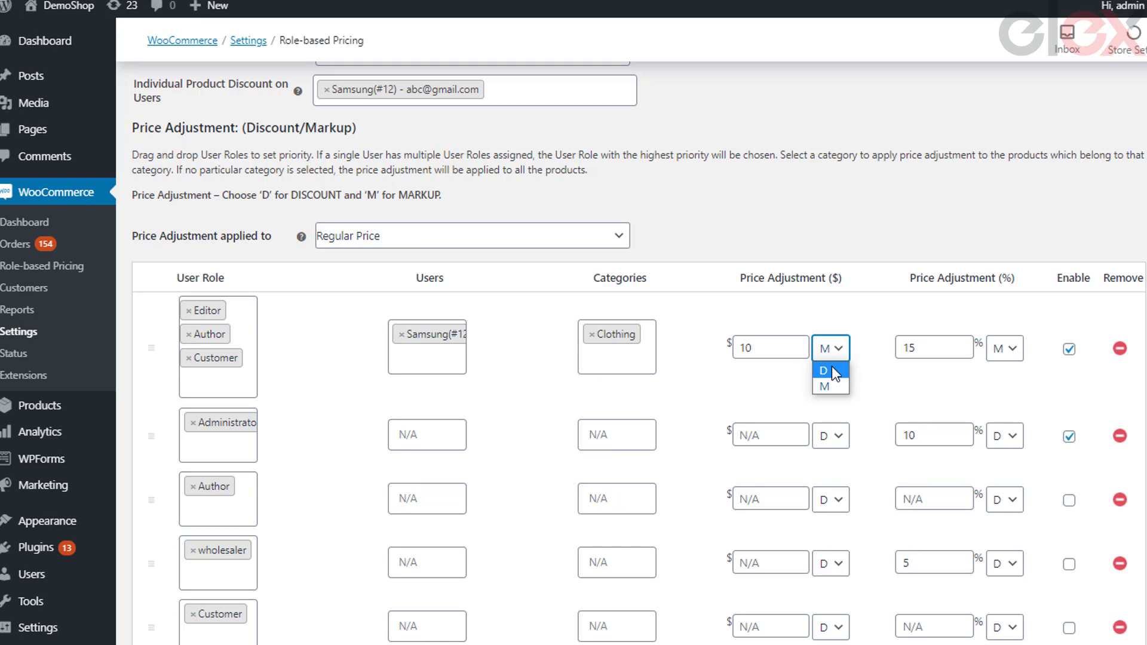
click(938, 348)
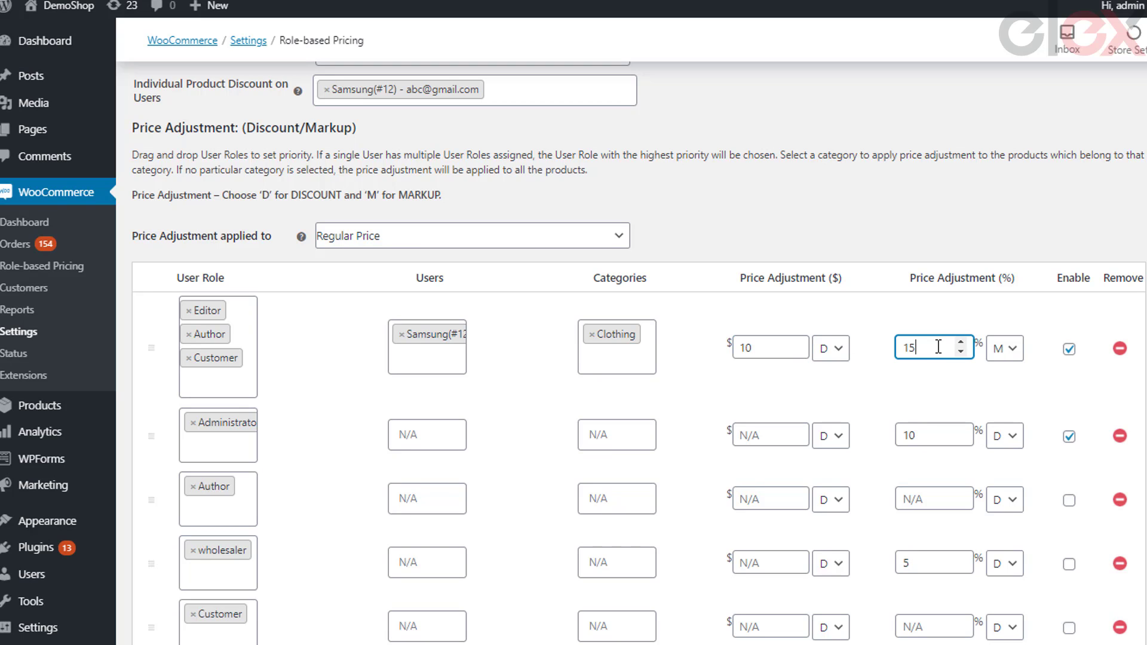
click(1020, 356)
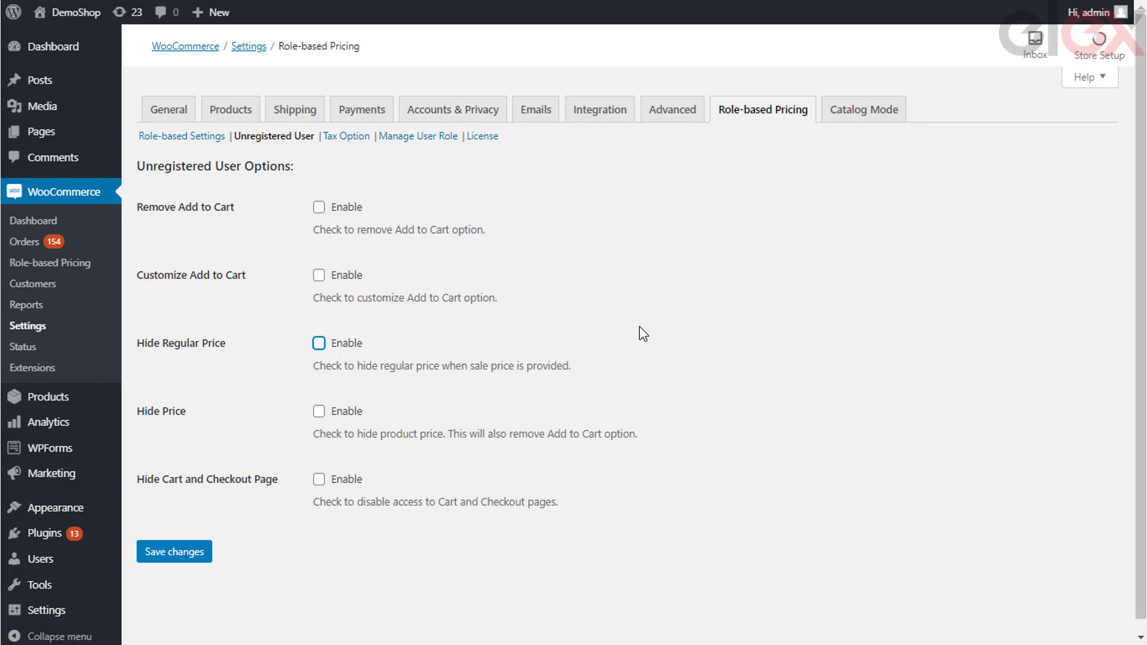
Step: For unregistered users, enable Remove Add to Cart, Customize Add to Cart, Hide Regular Price and Hide Price
click(318, 207)
click(318, 399)
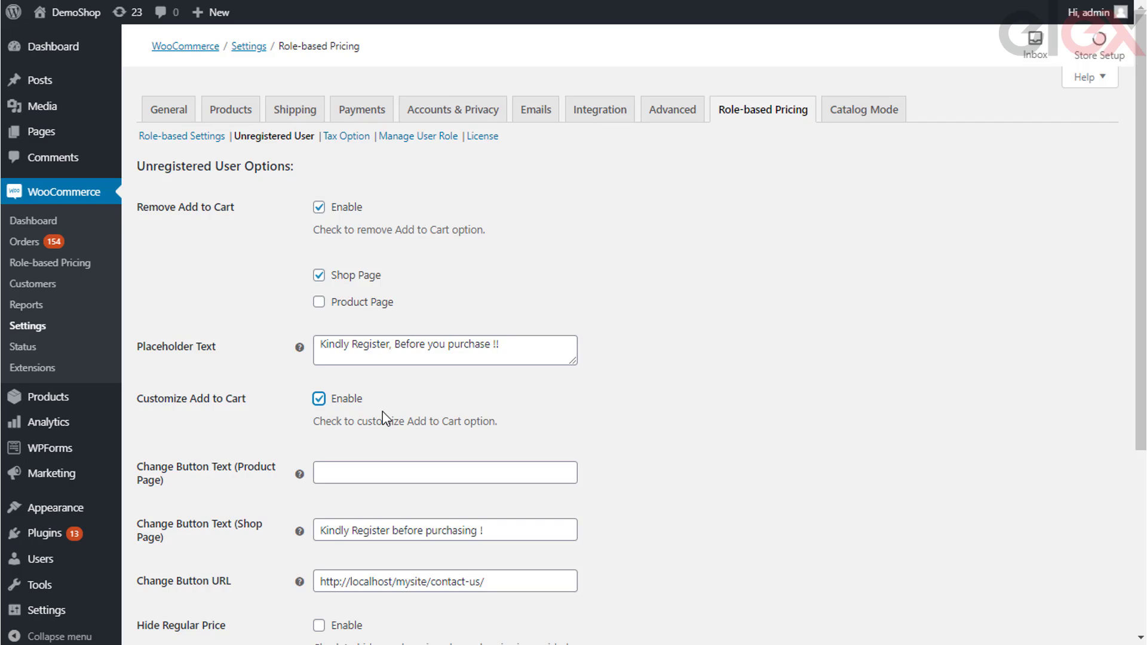
scroll(382, 411, down, 4)
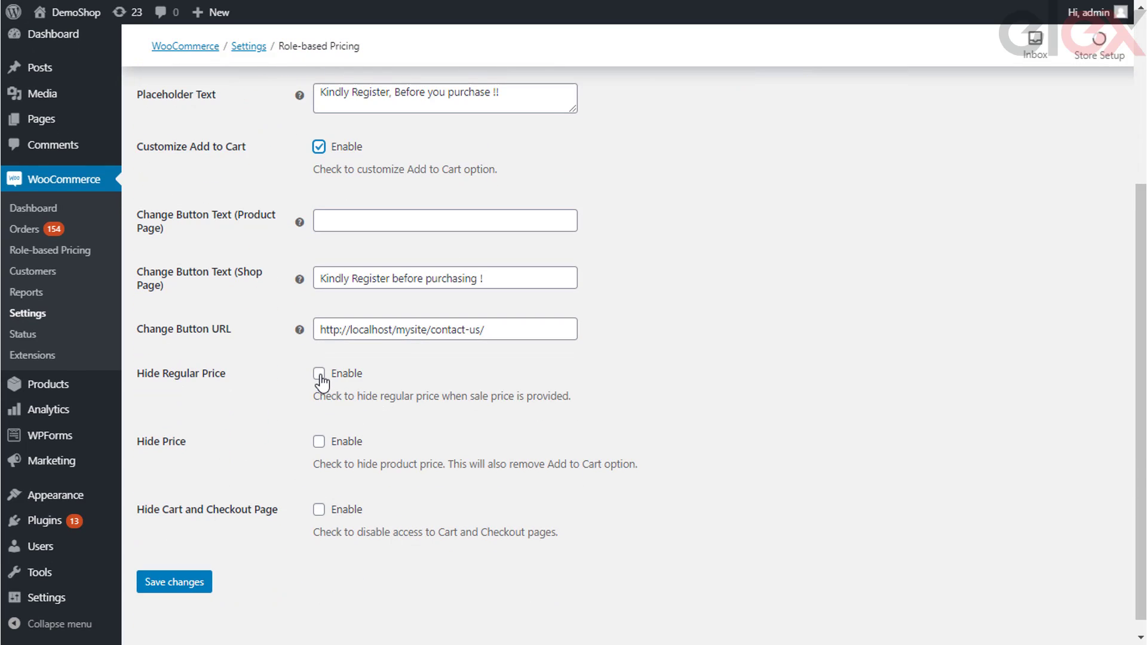
click(320, 376)
click(319, 443)
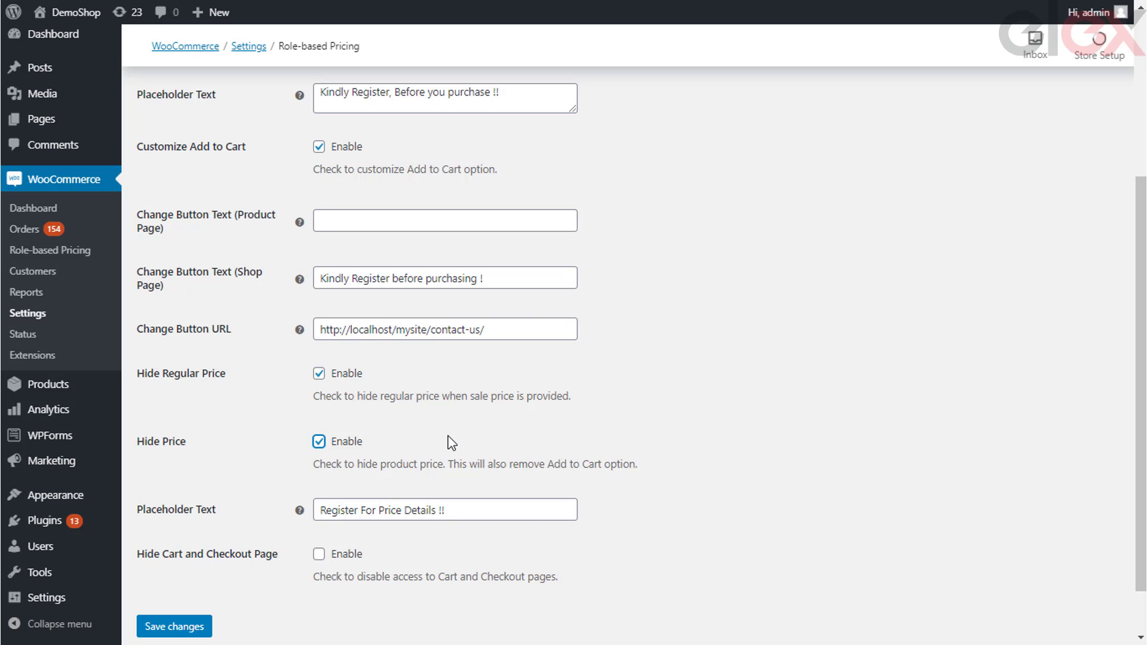
scroll(378, 269, up, 4)
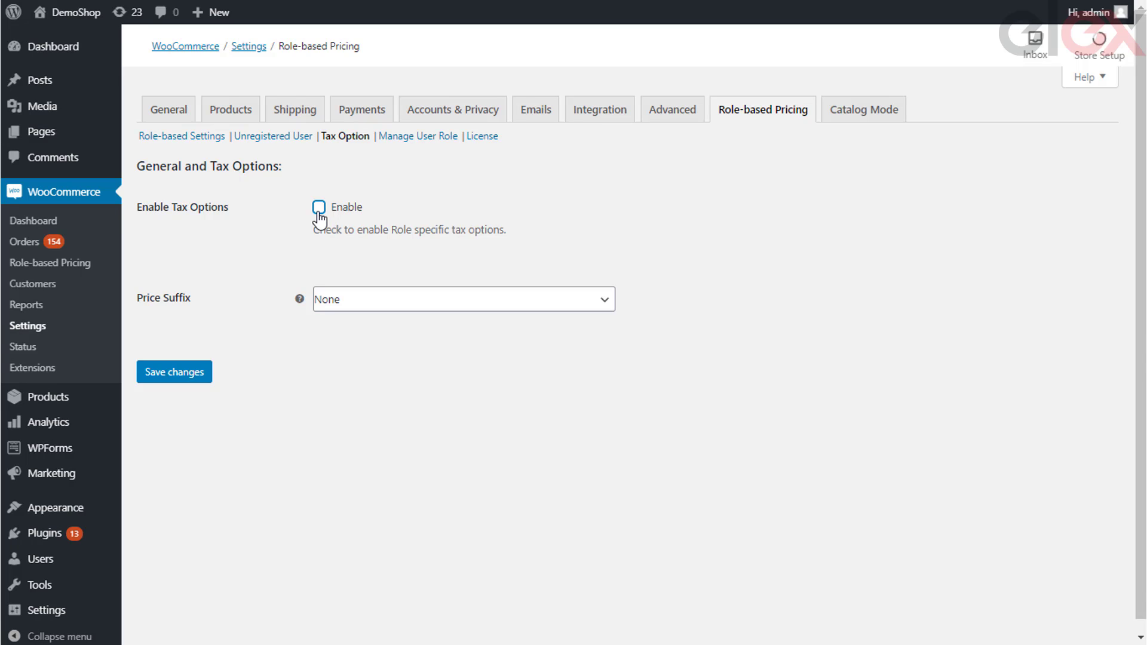
Step: Turn on role-specific tax options, keep wholesaler's tax class at Default, and move Shop Keeper below wholesaler
click(318, 208)
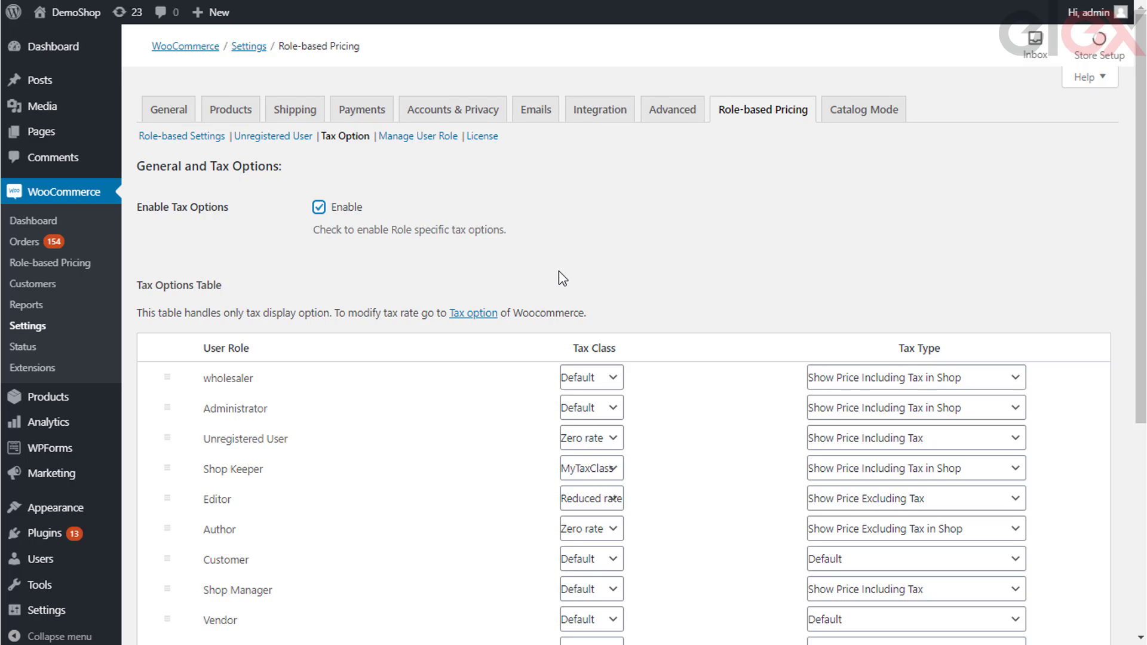
scroll(559, 280, down, 2)
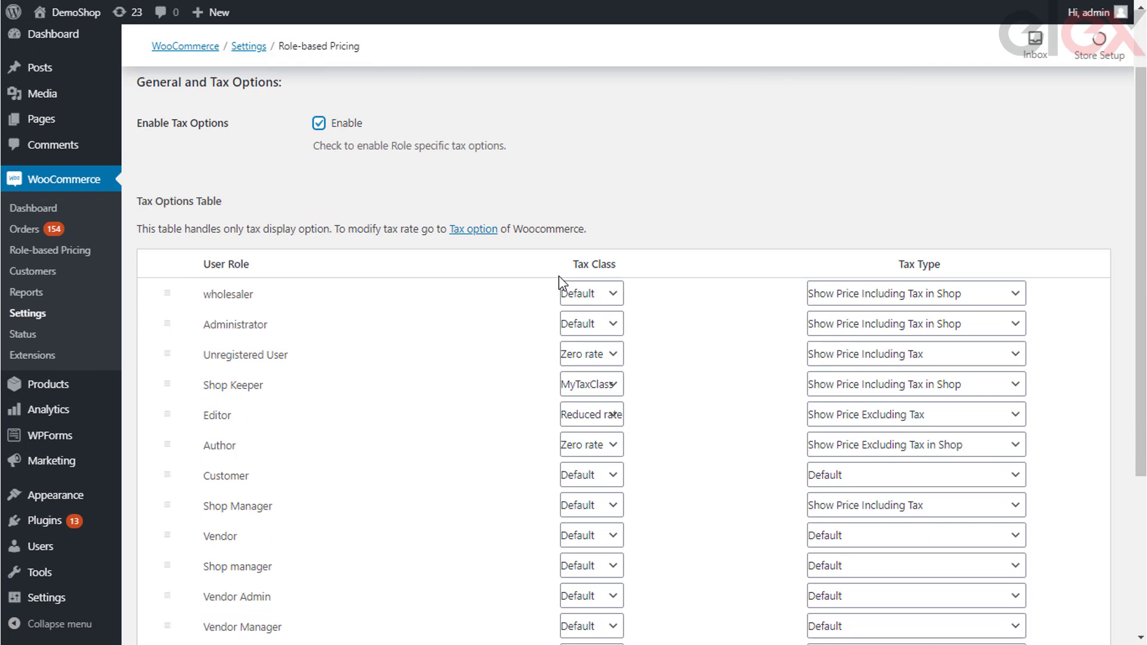
scroll(559, 281, down, 2)
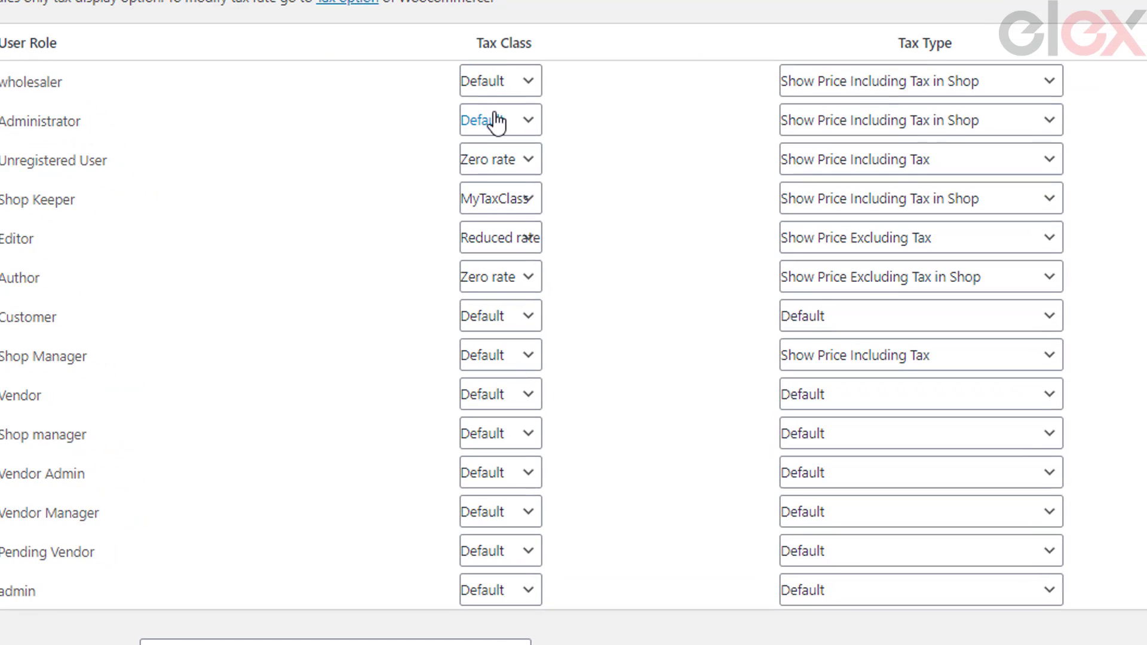
click(510, 85)
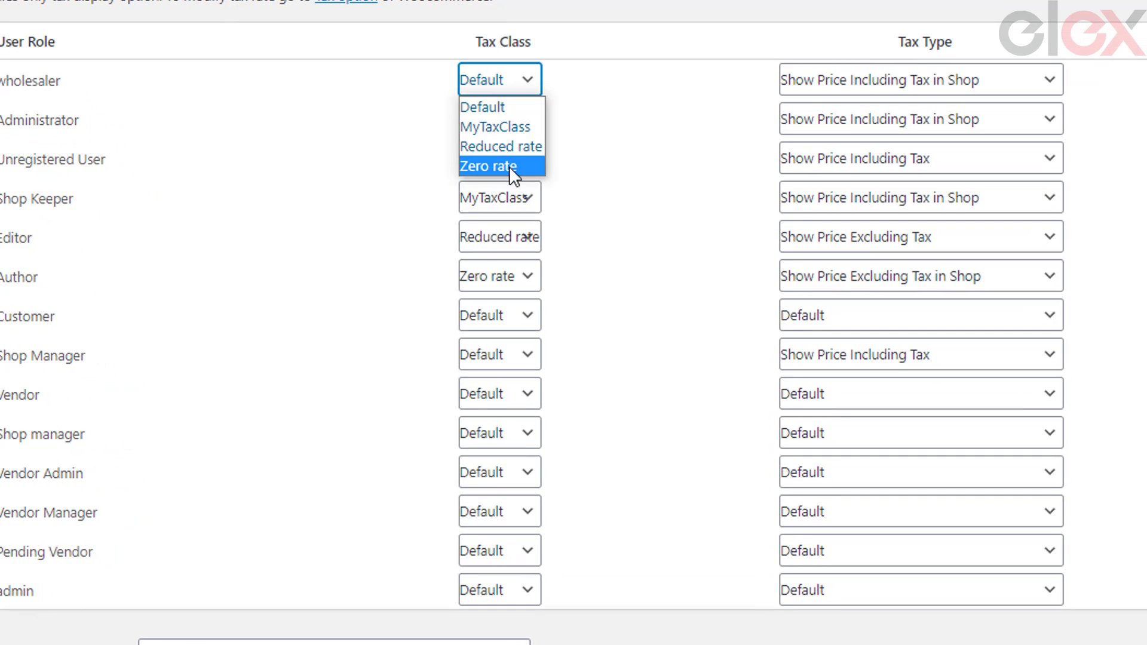
click(508, 108)
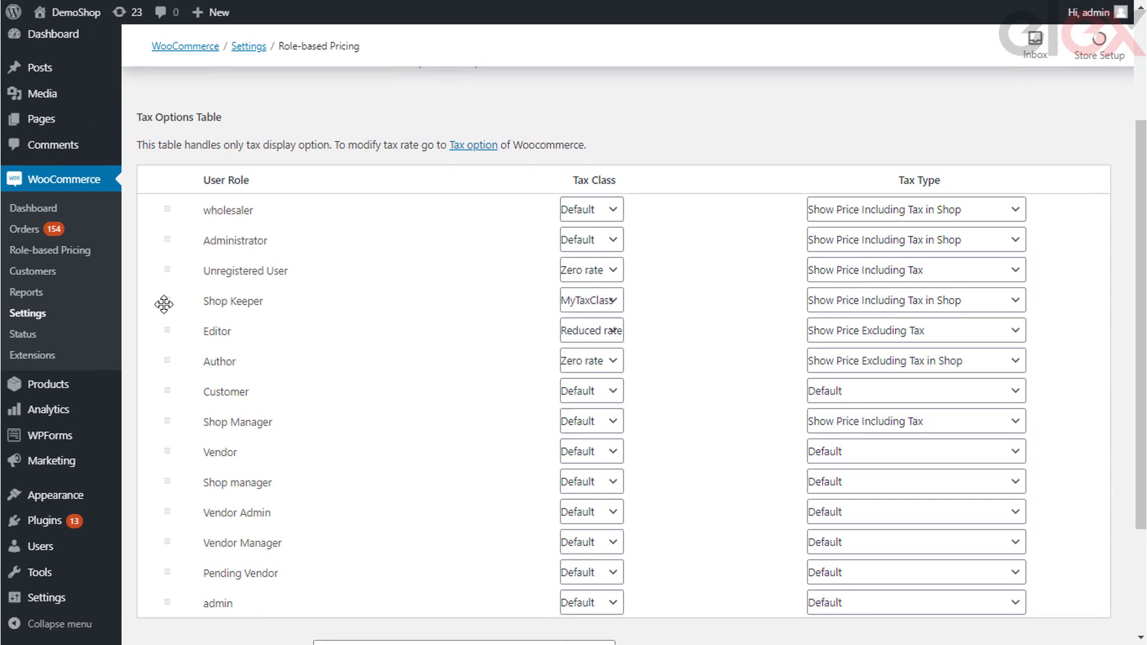
drag(163, 305, 169, 229)
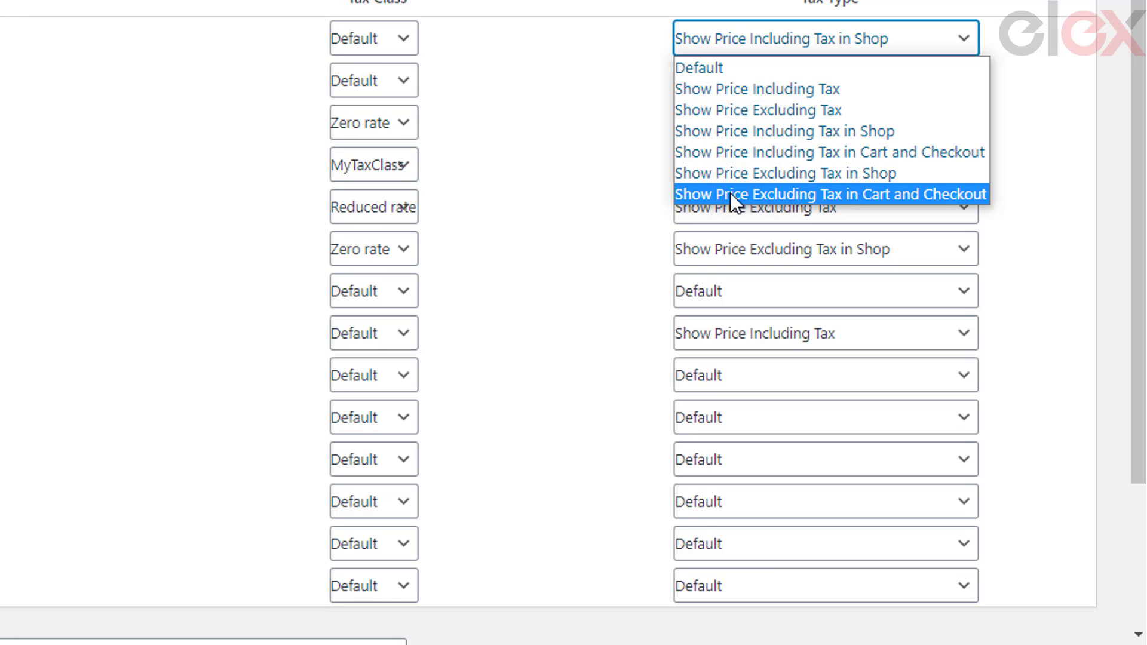
Step: Review the wholesaler's tax type without changing it, then bring up the Price Suffix choices
click(603, 210)
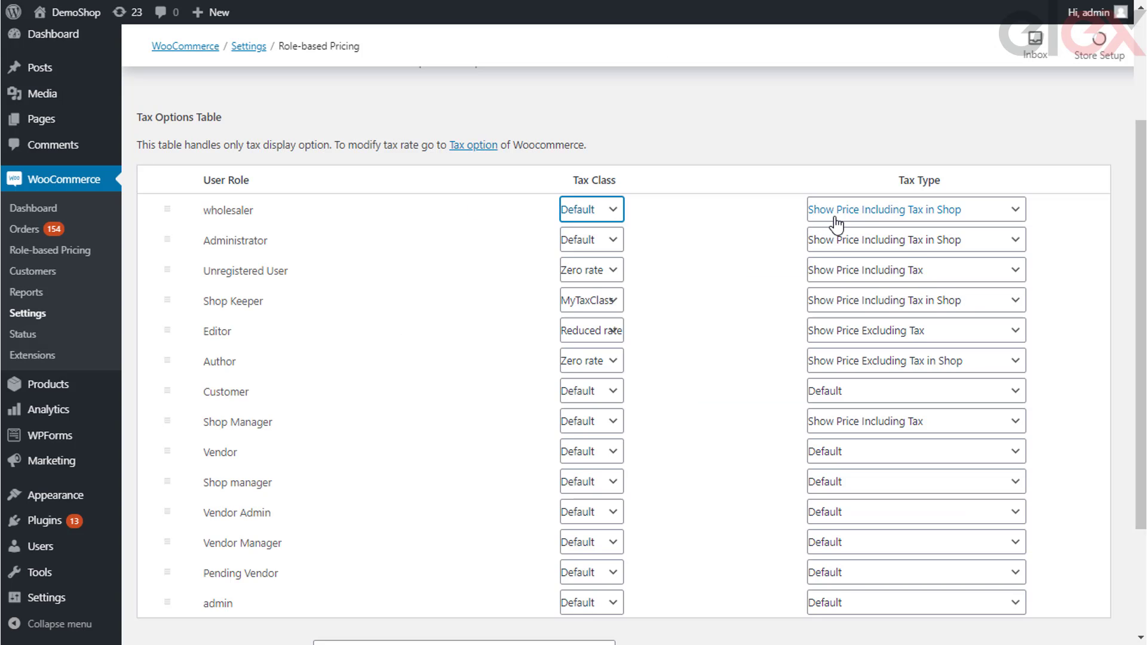
click(835, 218)
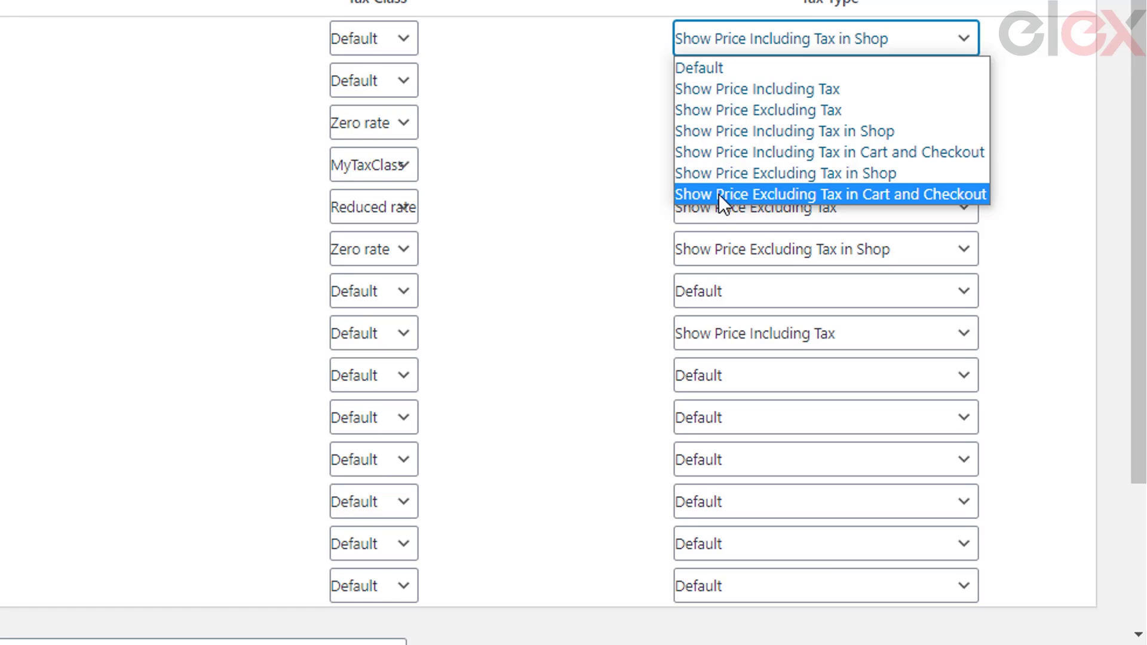
click(628, 207)
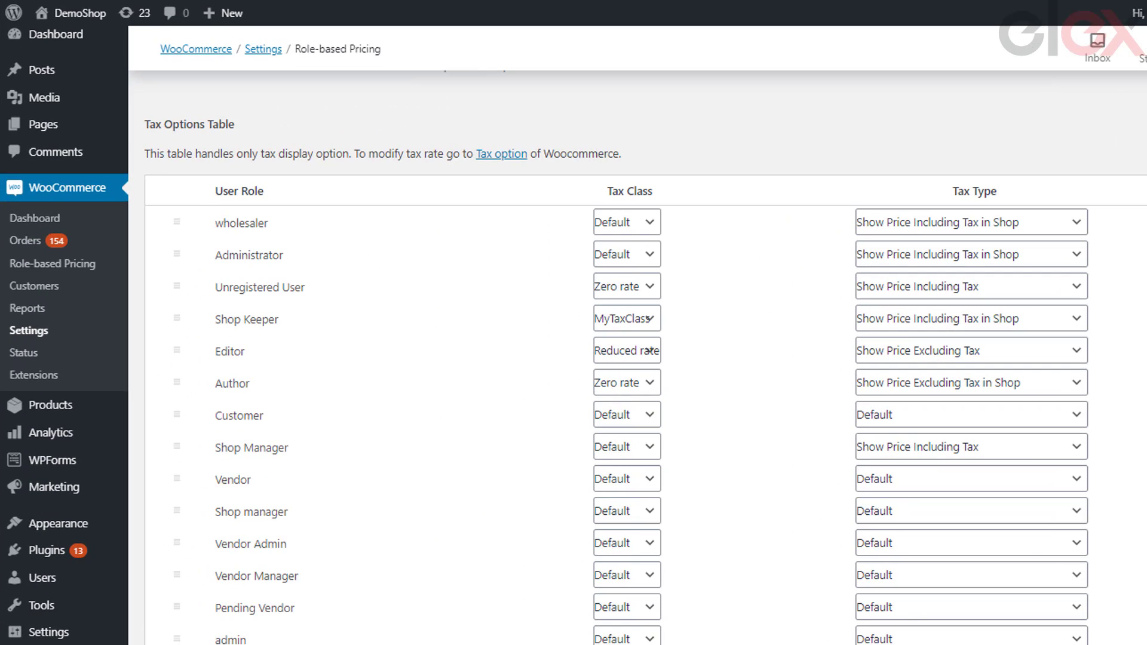
click(549, 493)
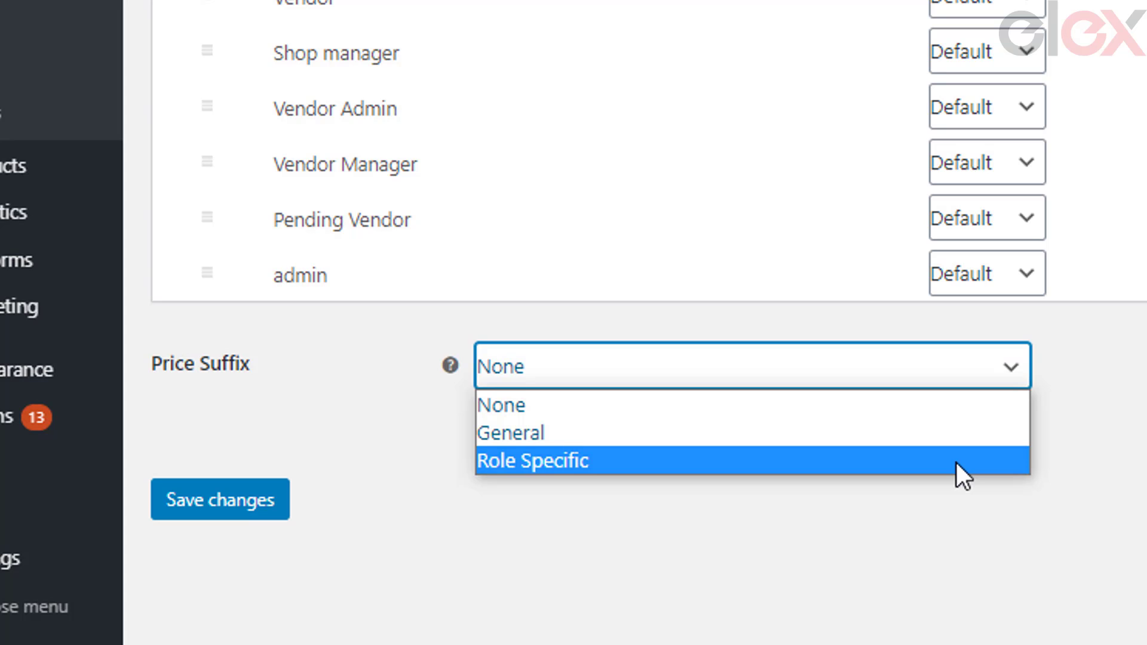
Step: Set Price Suffix to General and check the general suffix text
click(973, 433)
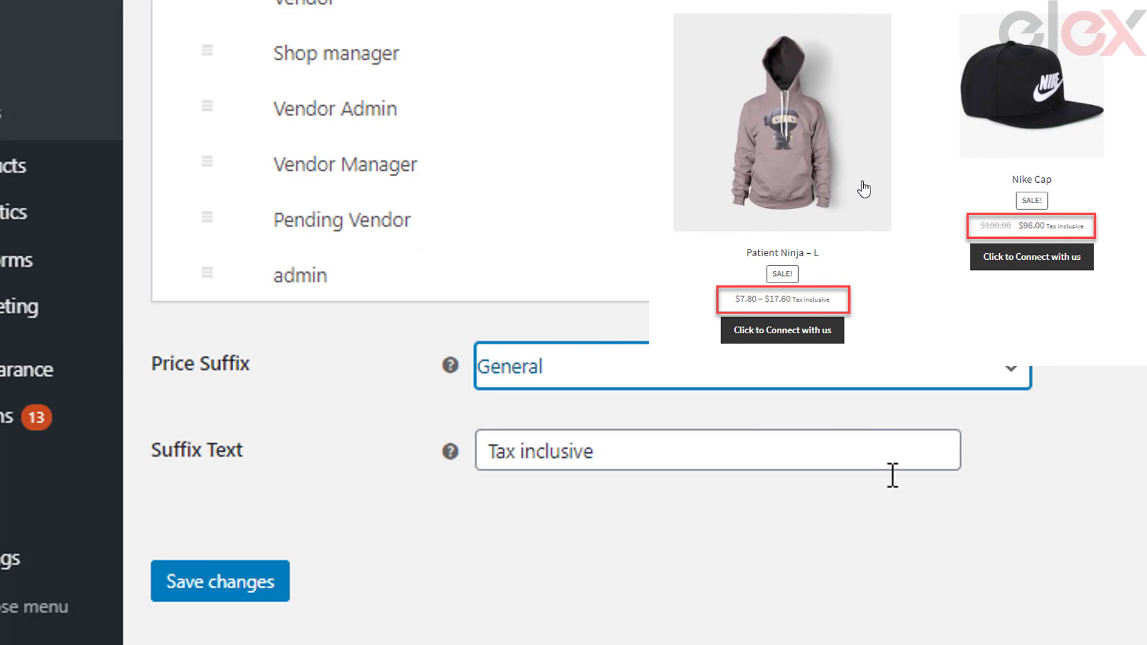
scroll(975, 508, down, 1)
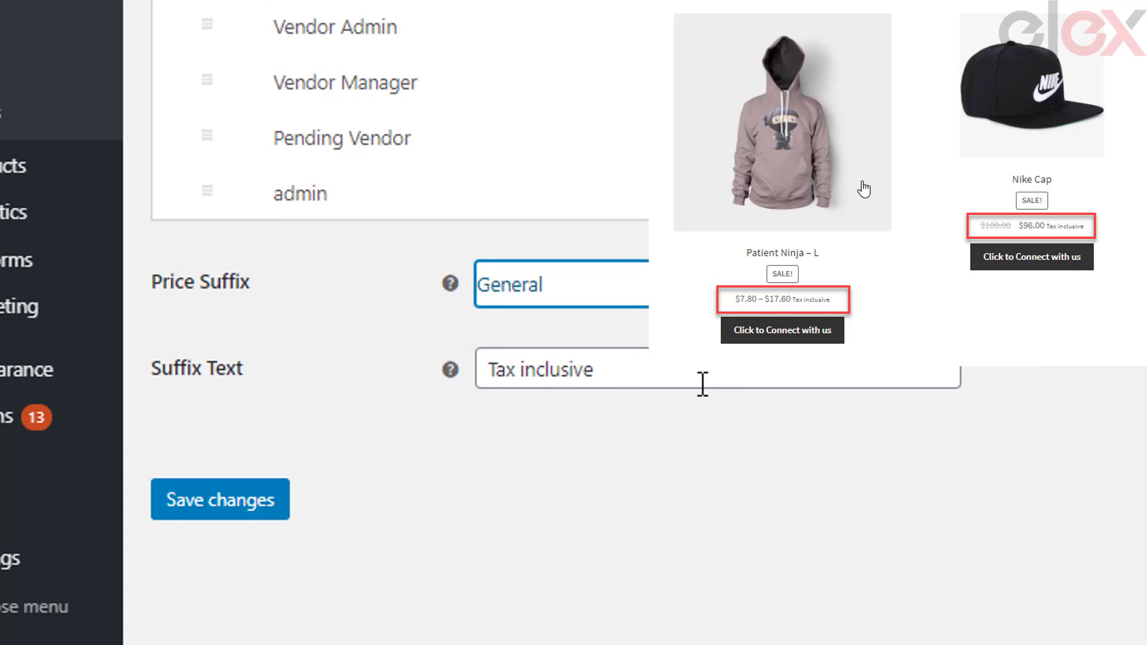
click(730, 377)
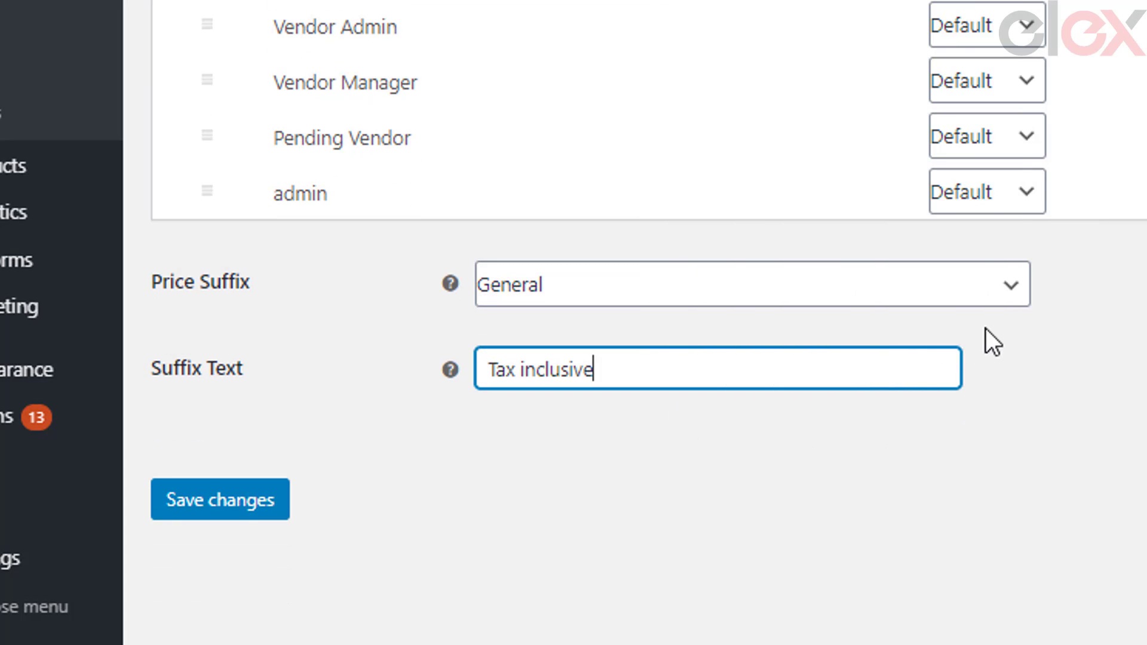
Step: Switch Price Suffix to Role Specific, check the Unregistered User suffix, then go to Manage User Role
click(1012, 295)
click(952, 378)
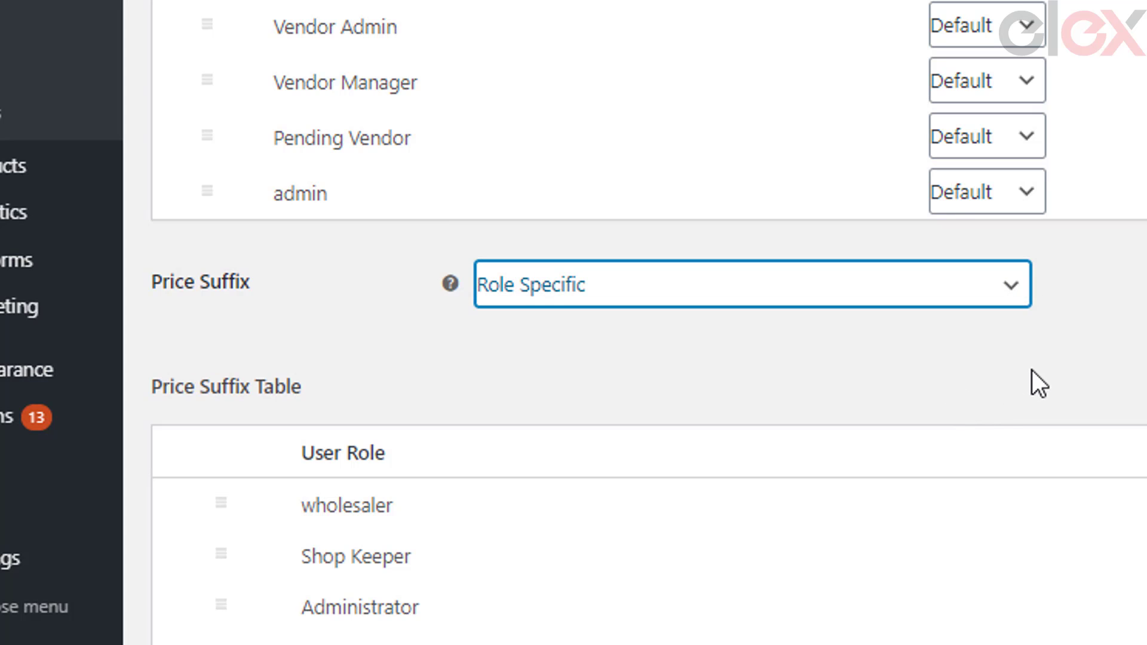
scroll(1031, 370, down, 4)
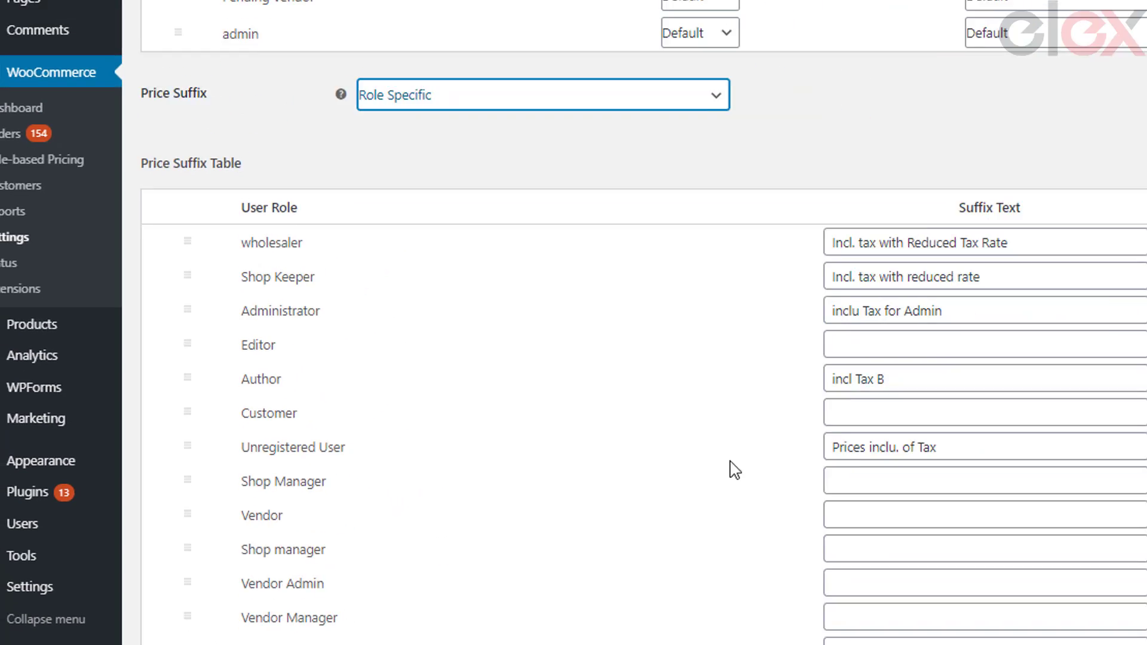
scroll(620, 502, down, 2)
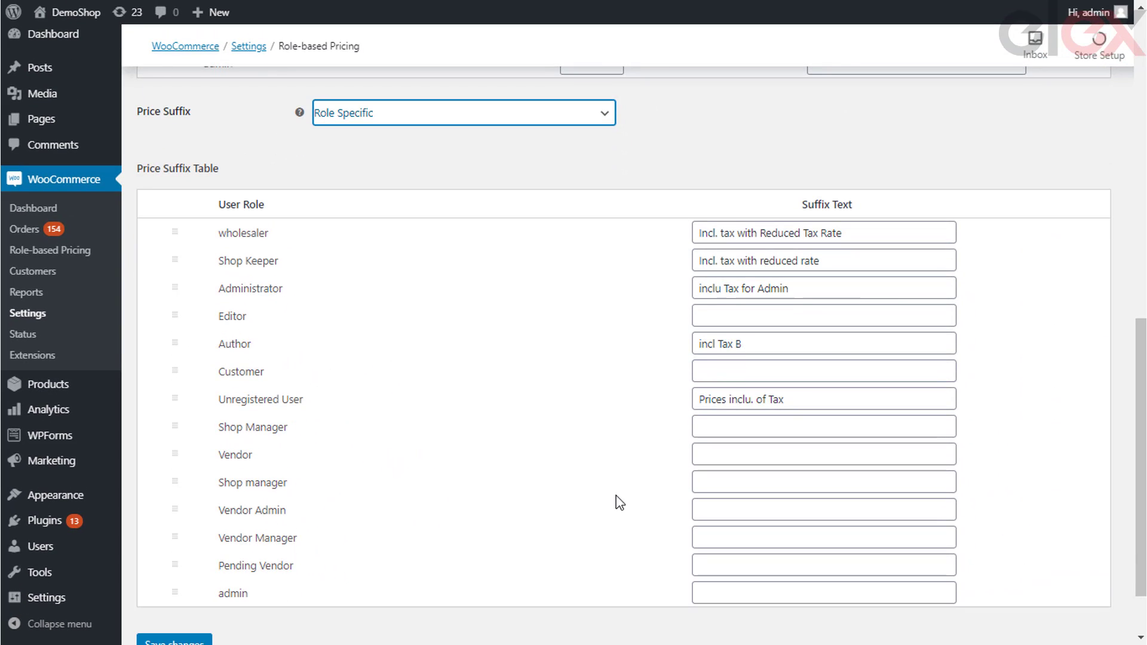
click(815, 401)
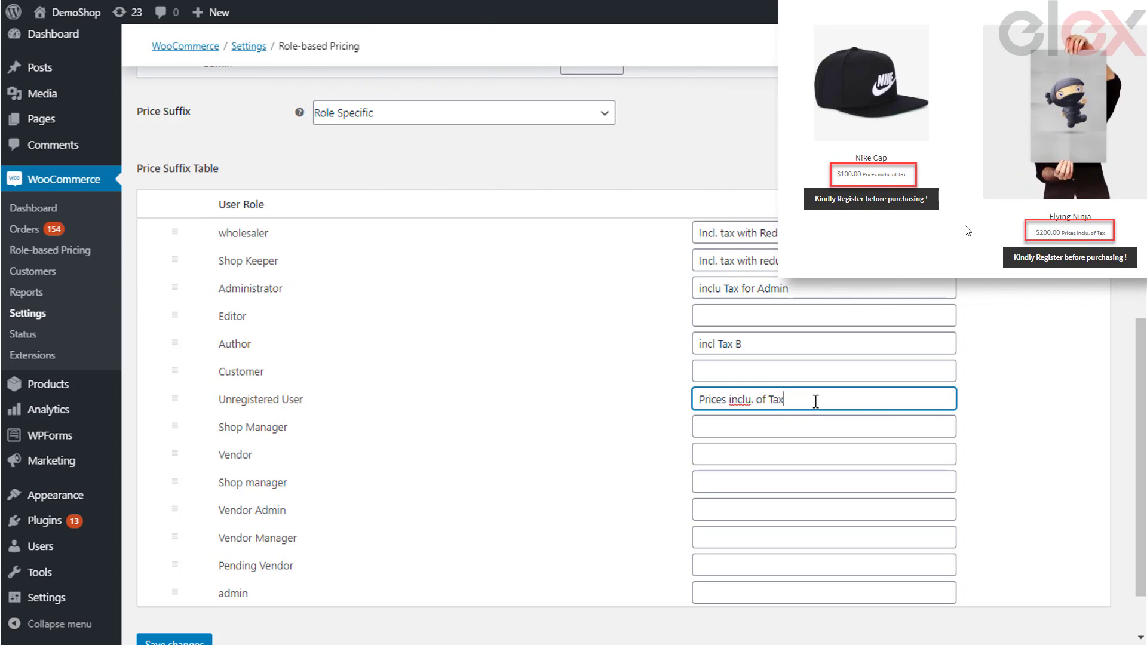
scroll(625, 369, up, 10)
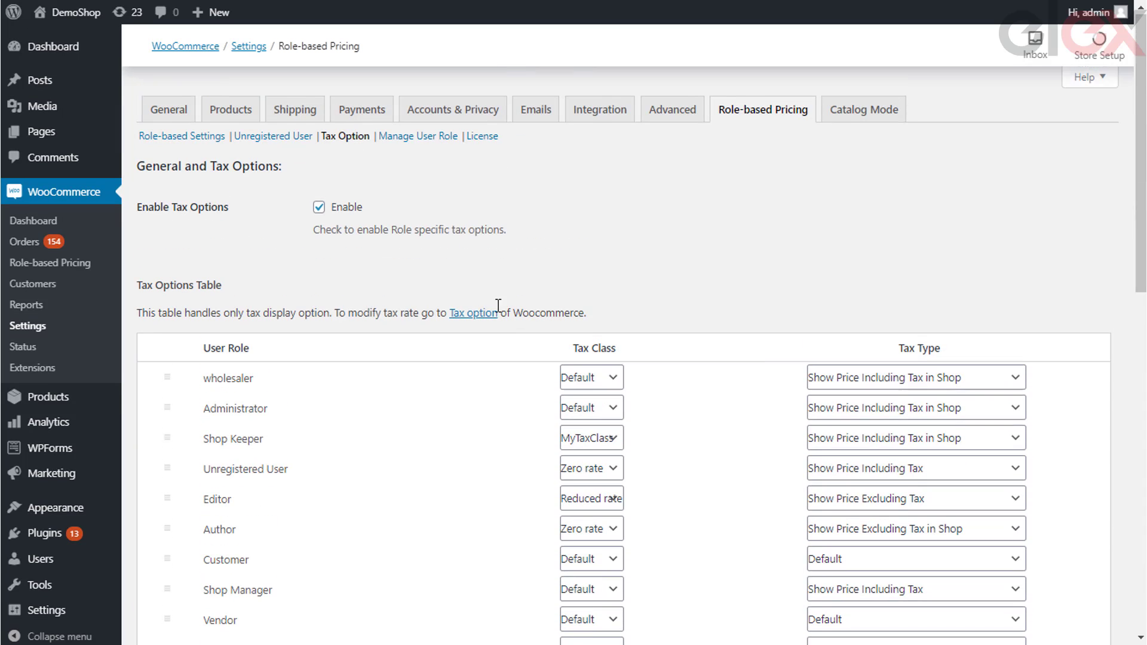
click(422, 136)
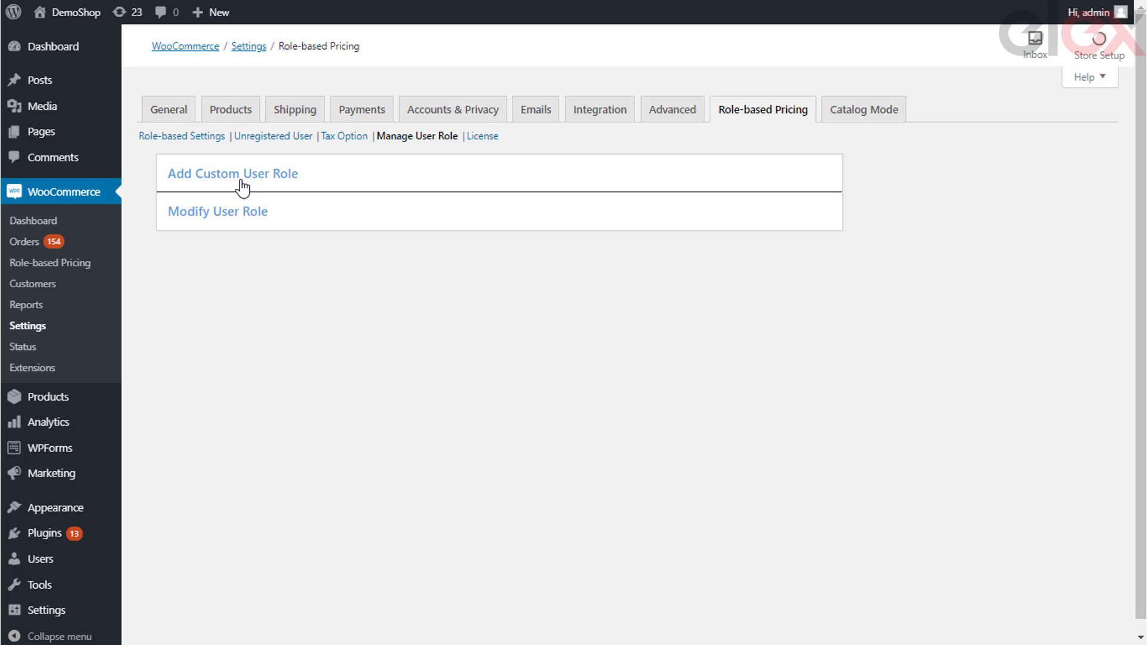
Step: Add a custom user role named 'Newrole' with description 'Guest' and save it
click(242, 185)
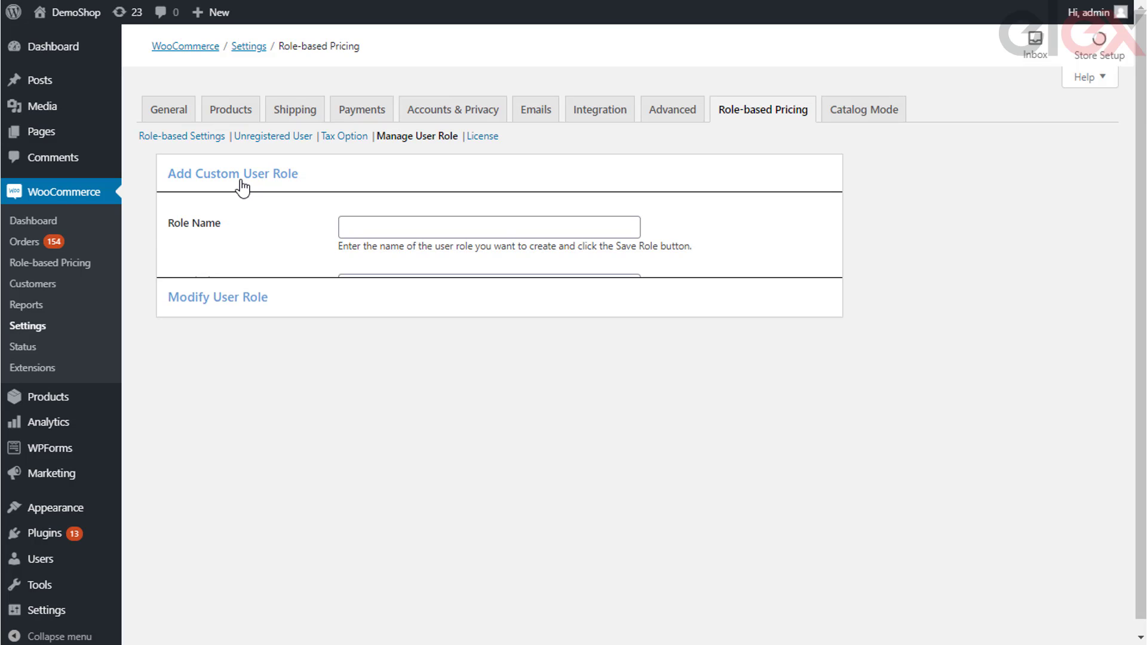
click(375, 228)
text(New)
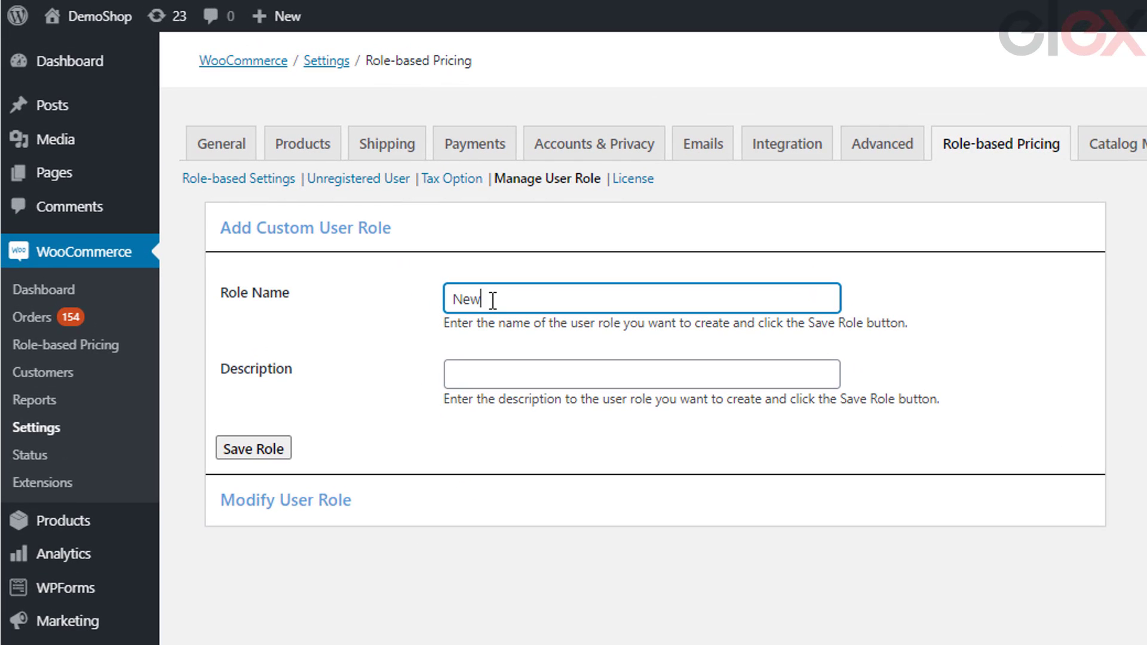
text(role)
click(481, 366)
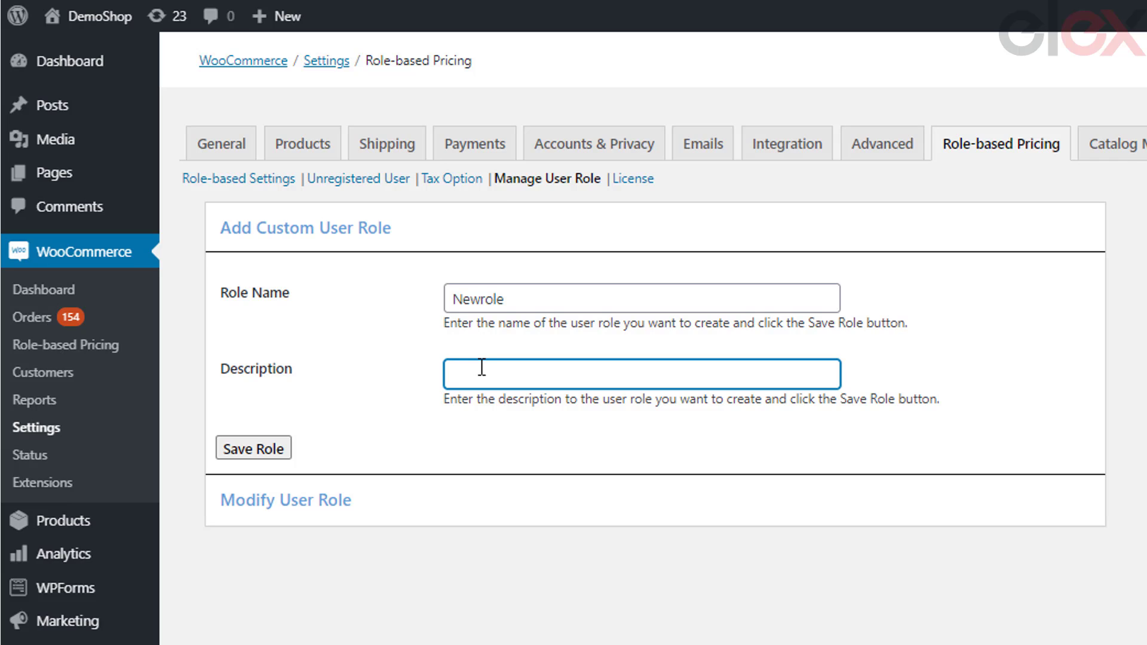
text(Guest)
click(252, 451)
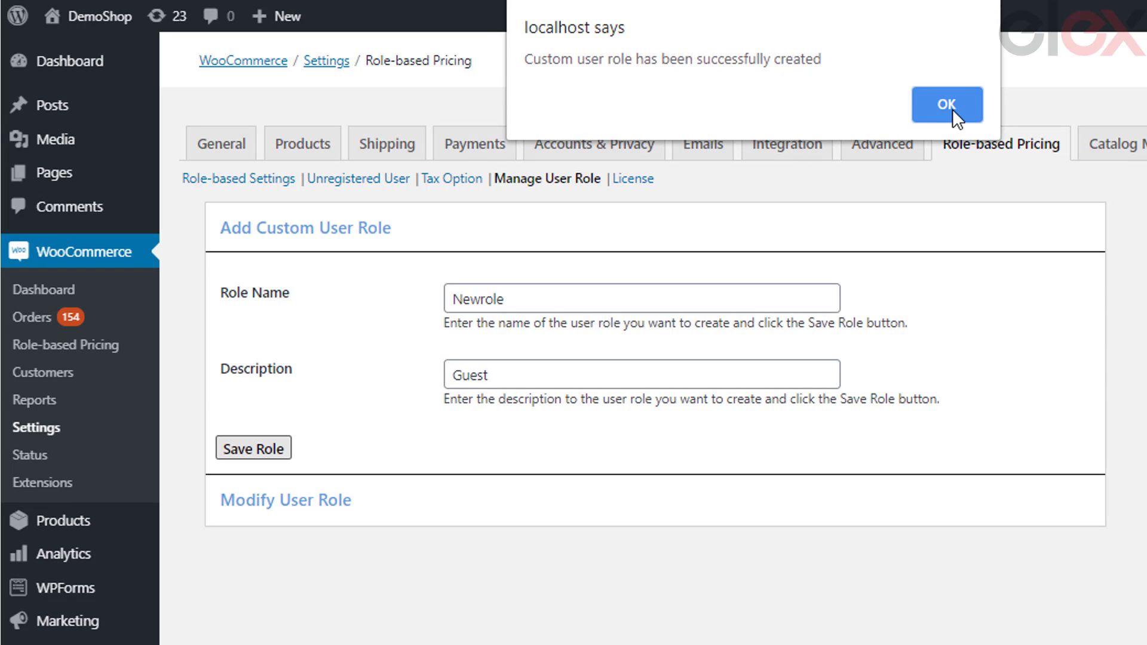
click(952, 108)
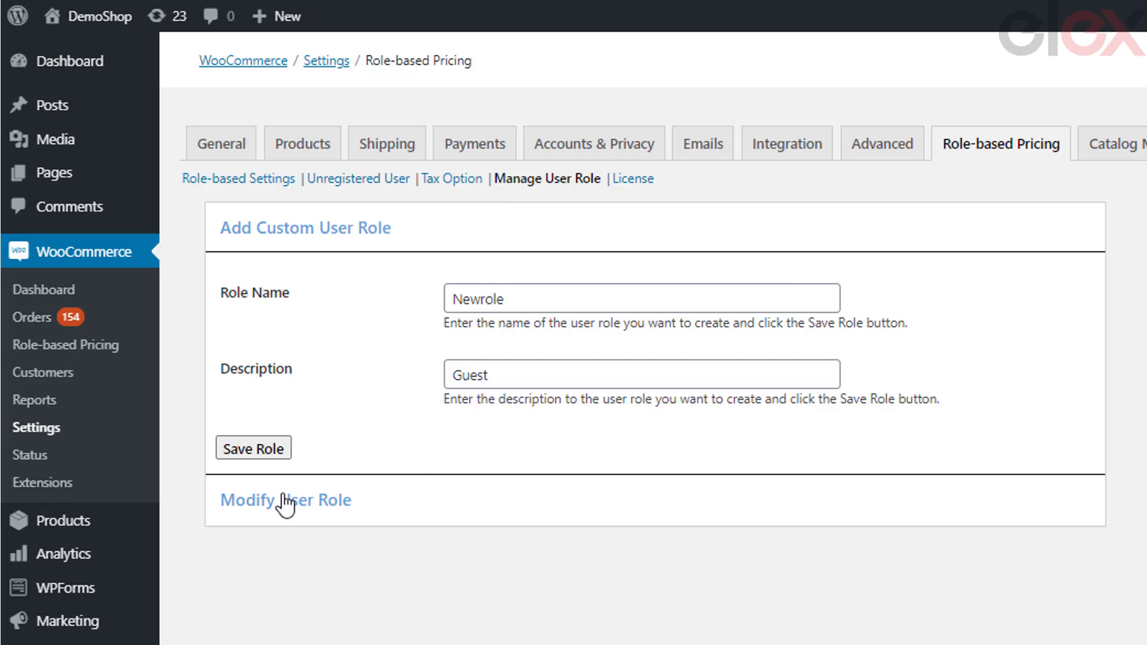
Step: Delete the Newrole custom role from Modify User Role and confirm
click(312, 501)
click(891, 386)
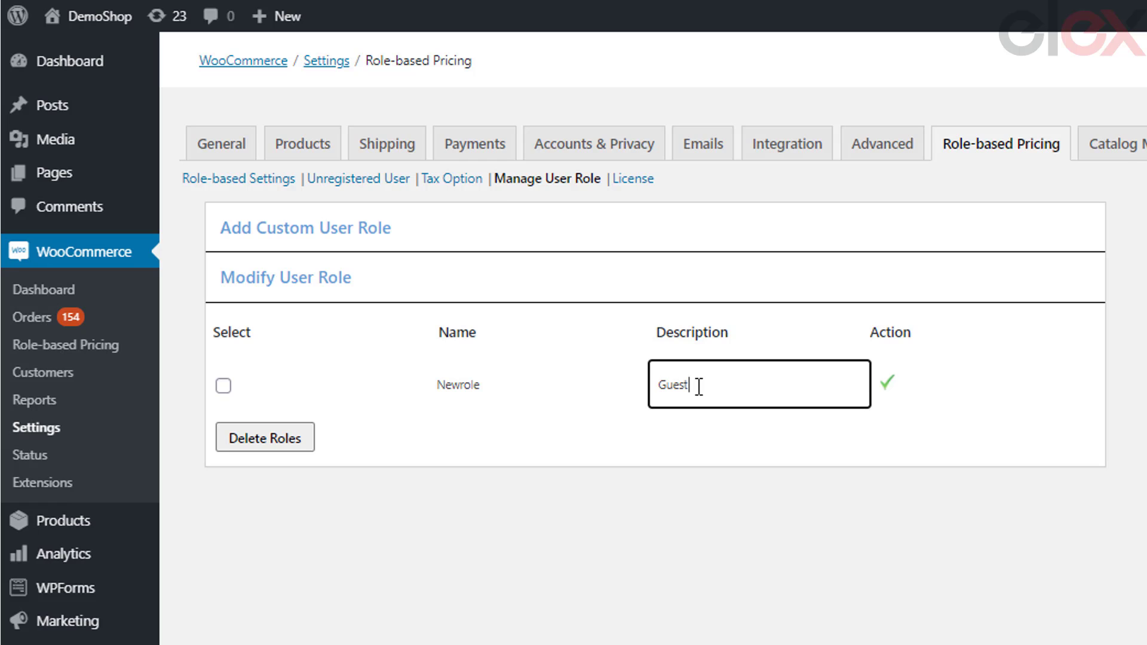
click(453, 385)
click(224, 386)
click(261, 432)
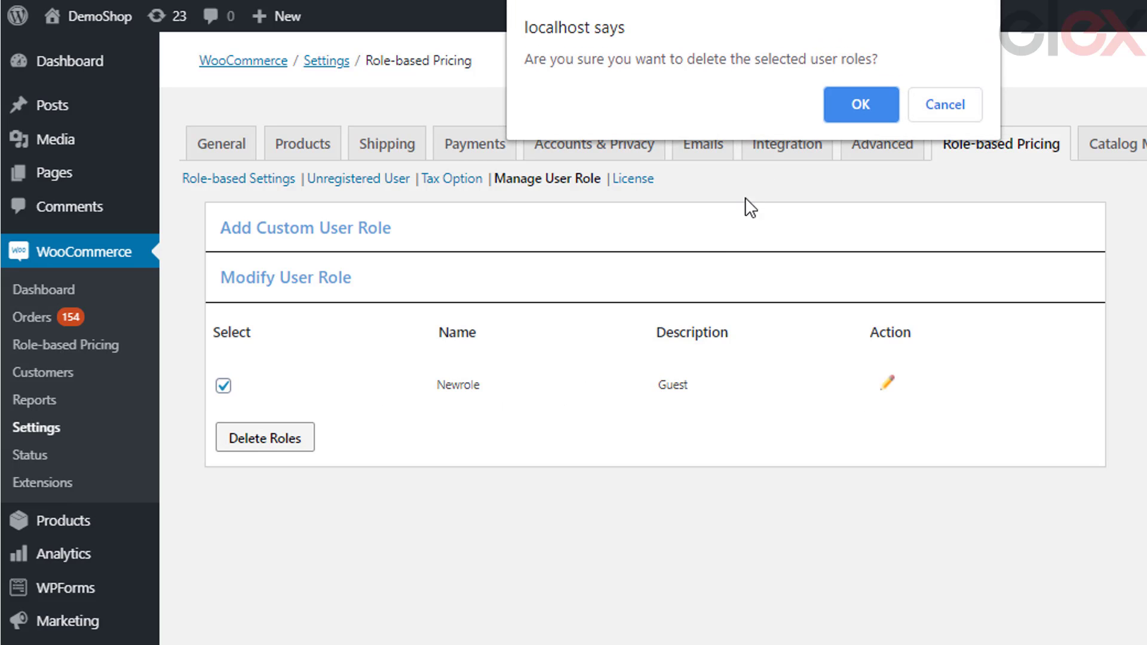
click(866, 101)
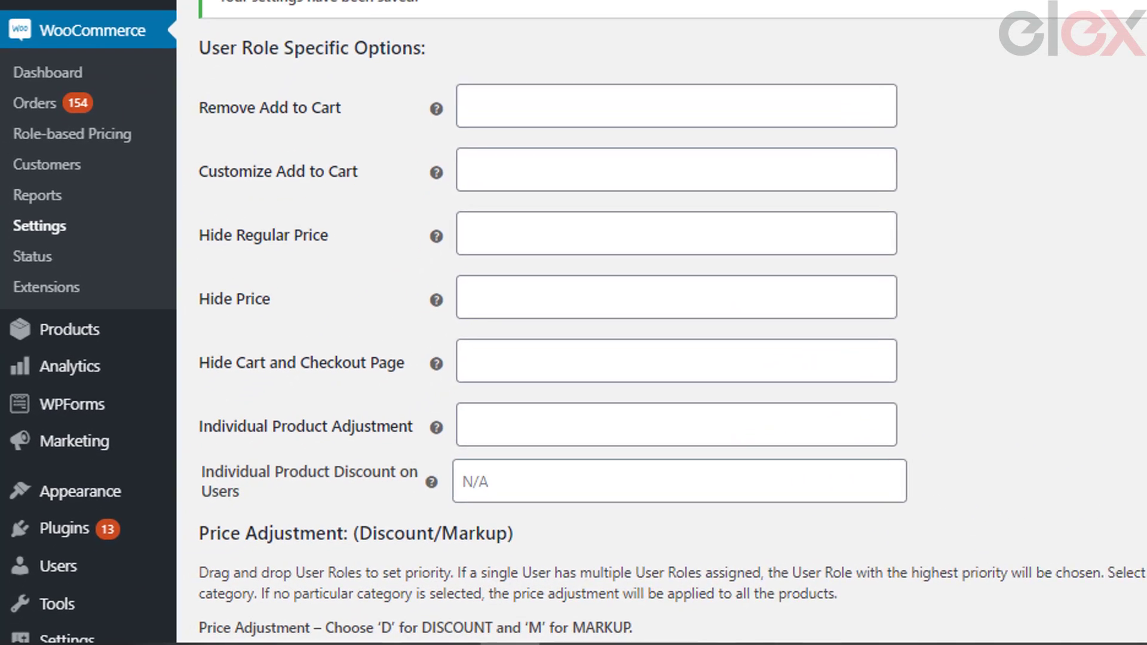
Step: Add wholesaler to Individual Product Adjustment and save the Role-based settings
click(360, 490)
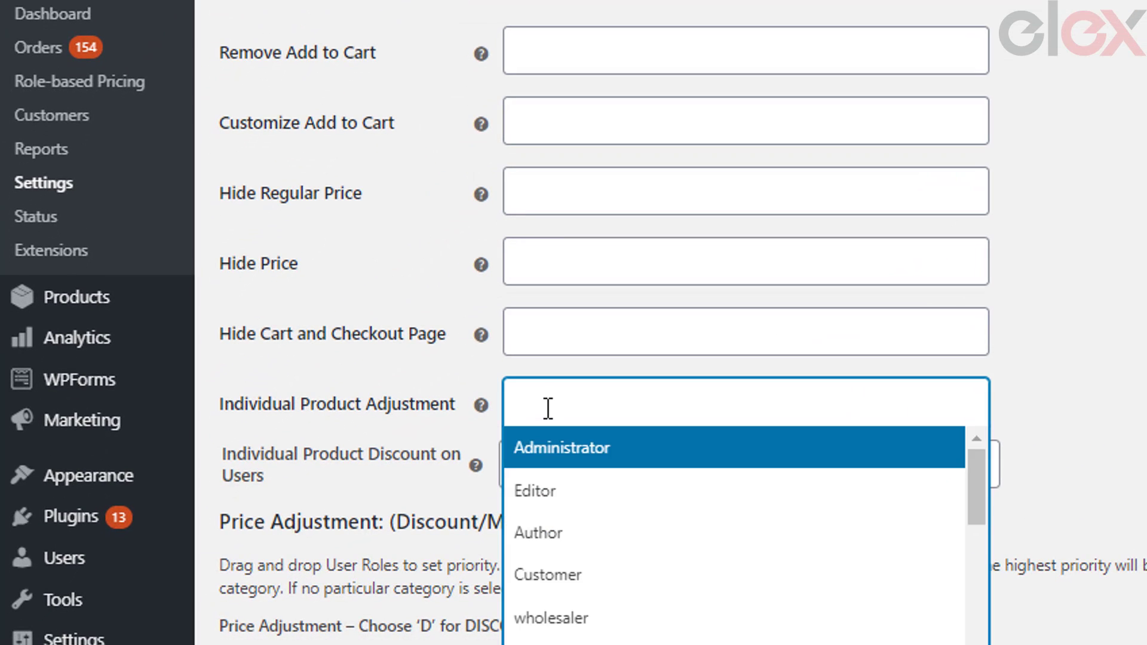
click(584, 620)
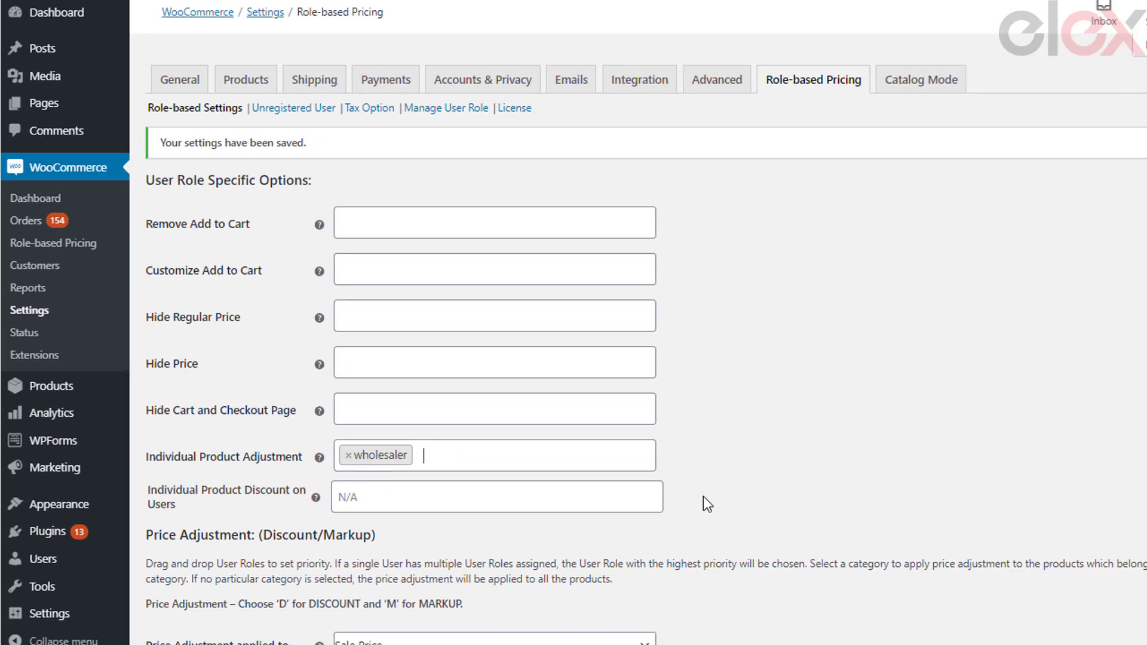
click(154, 569)
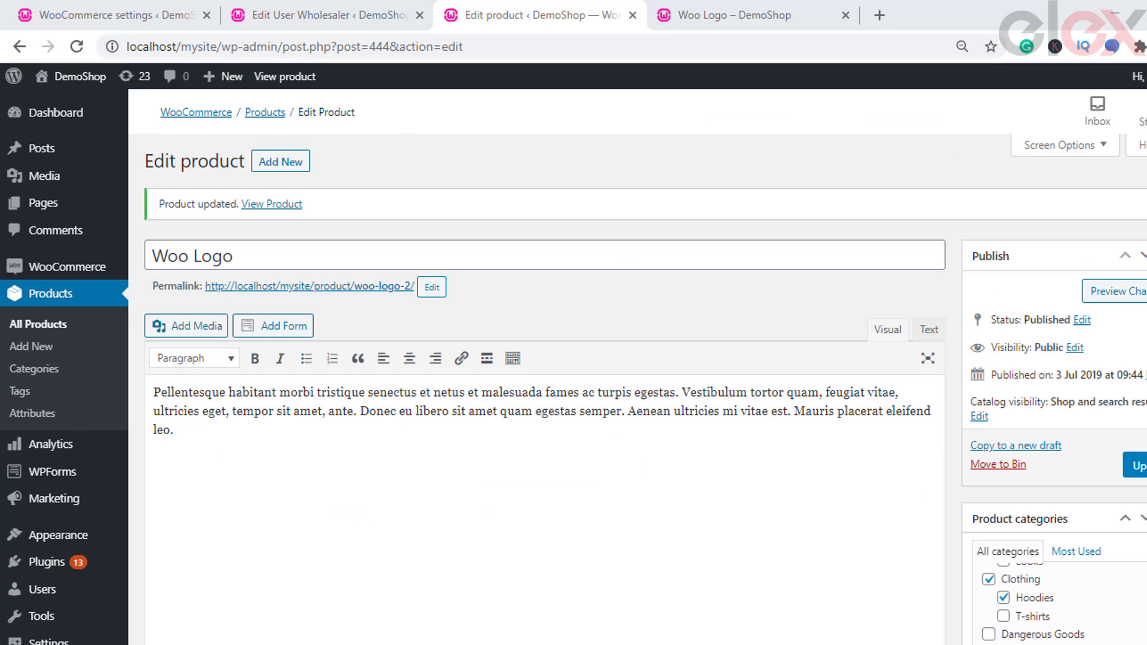
Step: Check the Woo Logo product's $25 wholesaler price in its Role Based Price table
scroll(544, 389, down, 8)
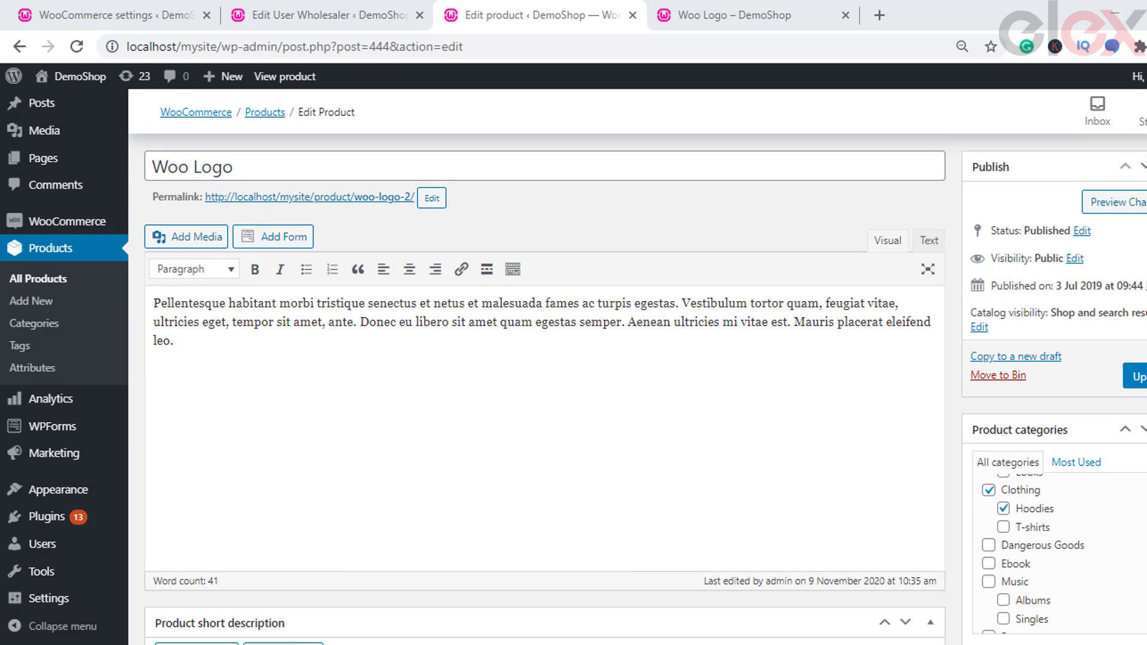
scroll(645, 389, down, 5)
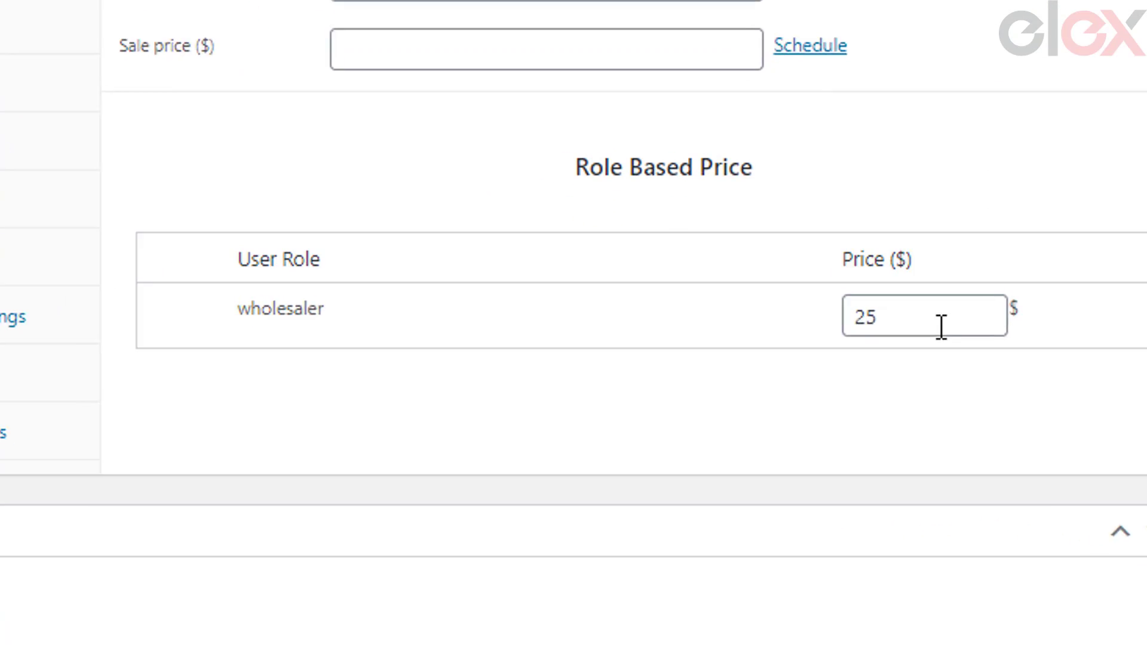
click(779, 452)
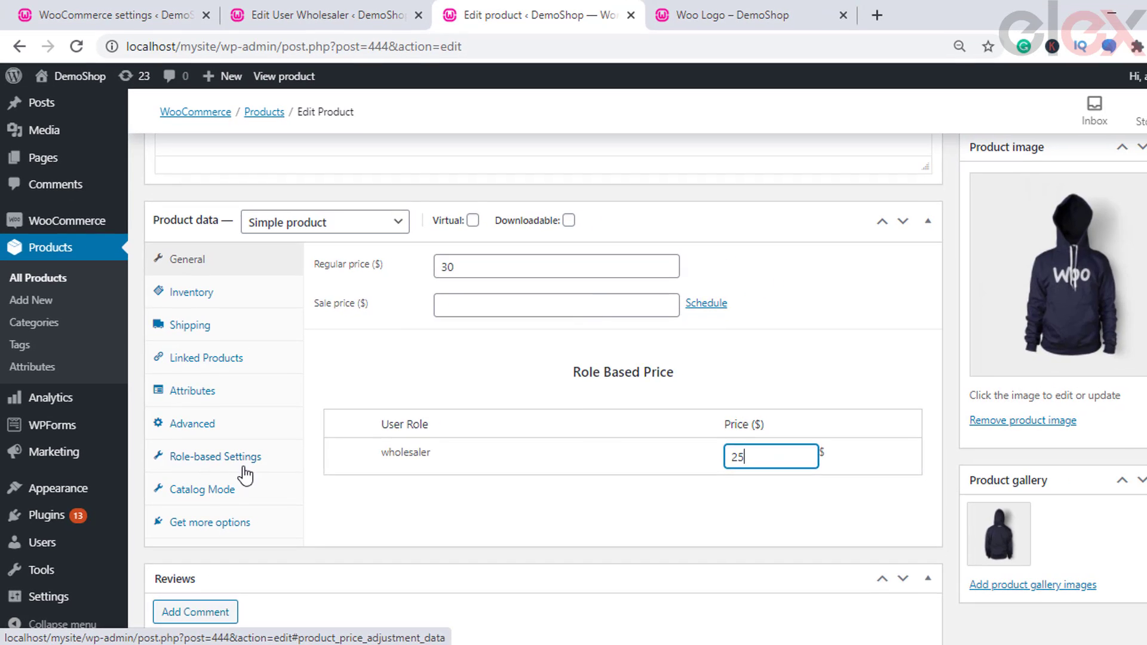
Step: Look through the product's Role-based Settings options in Product data
click(502, 279)
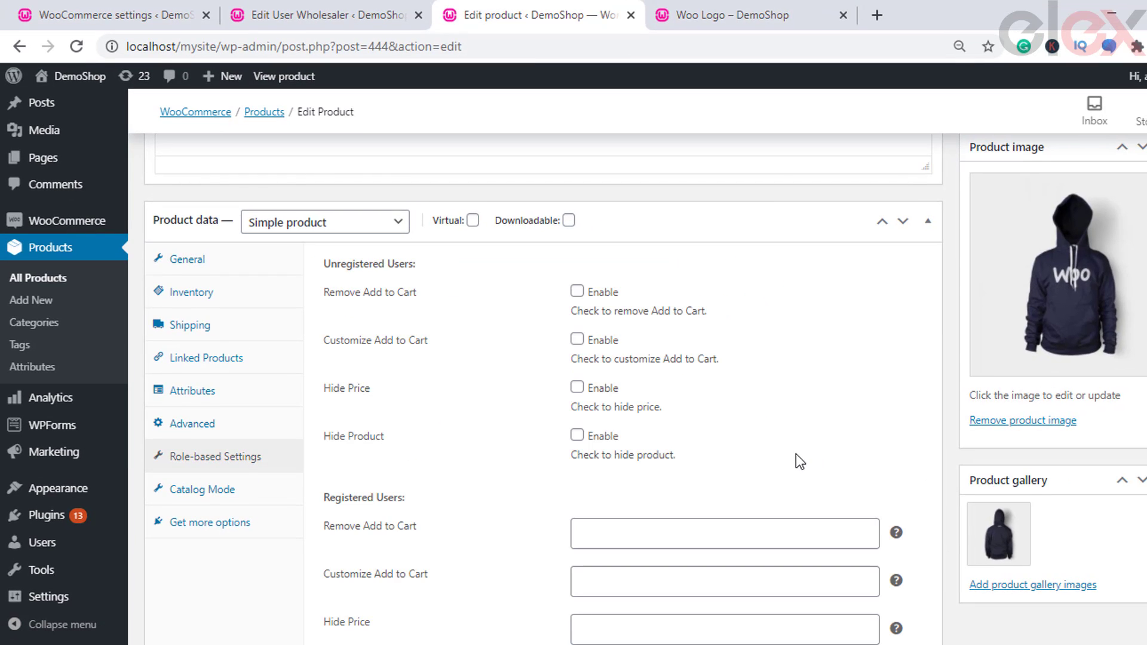
scroll(796, 453, down, 1)
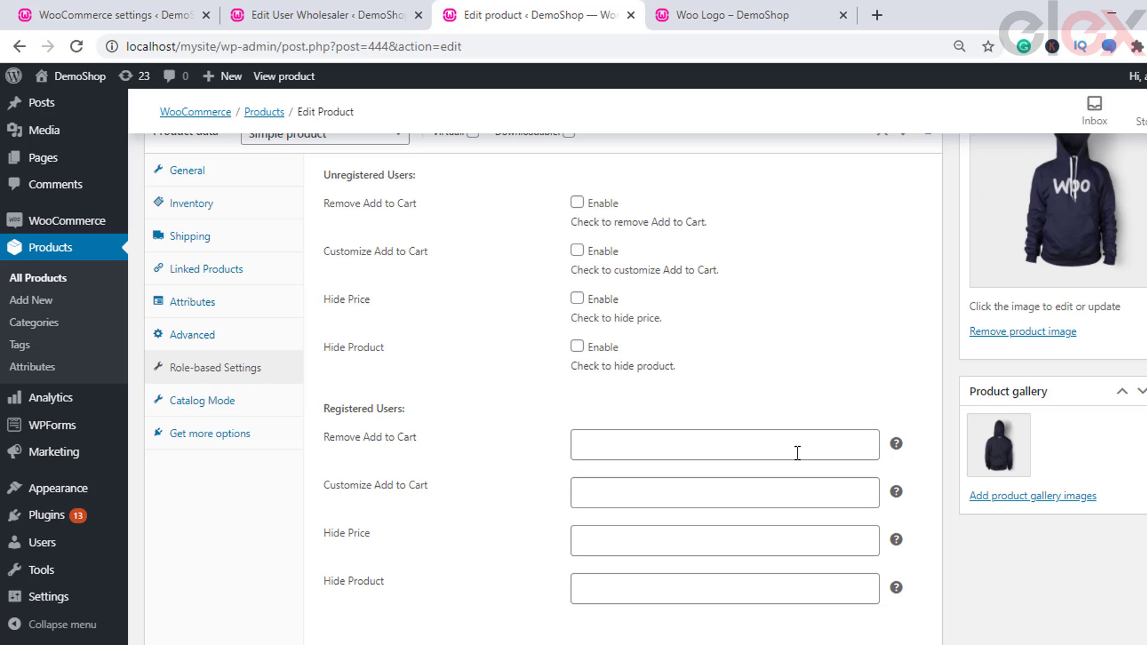
scroll(797, 452, down, 3)
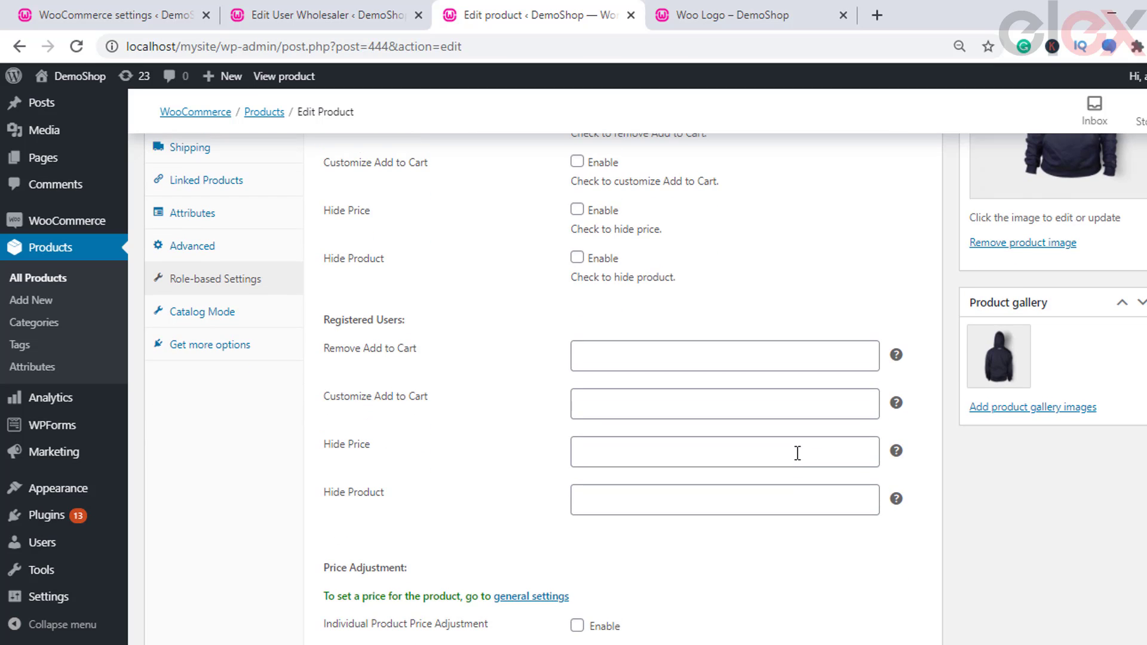
scroll(796, 452, up, 3)
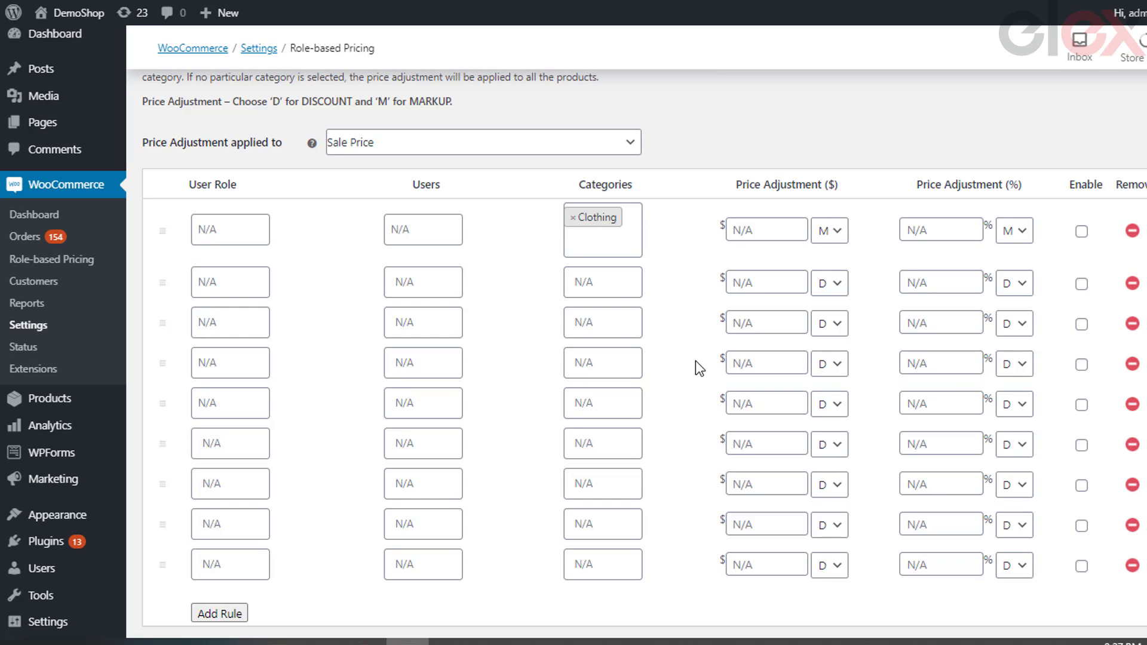
Step: Make the first Clothing pricing rule an enabled $5 markup for the wholesaler role
click(225, 227)
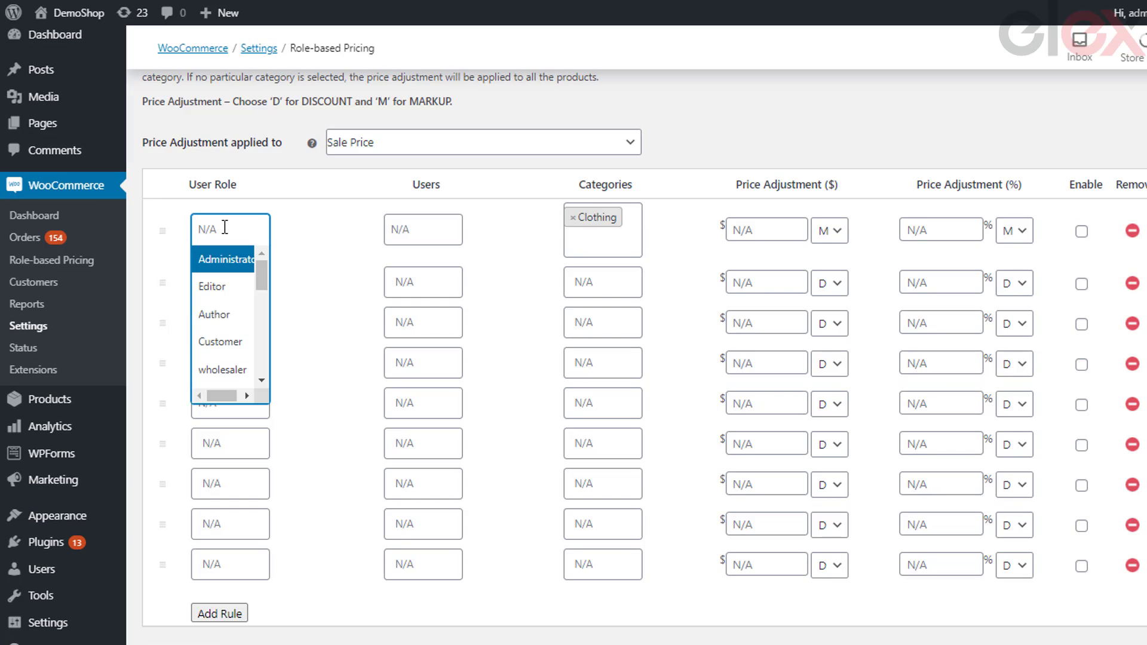
click(238, 371)
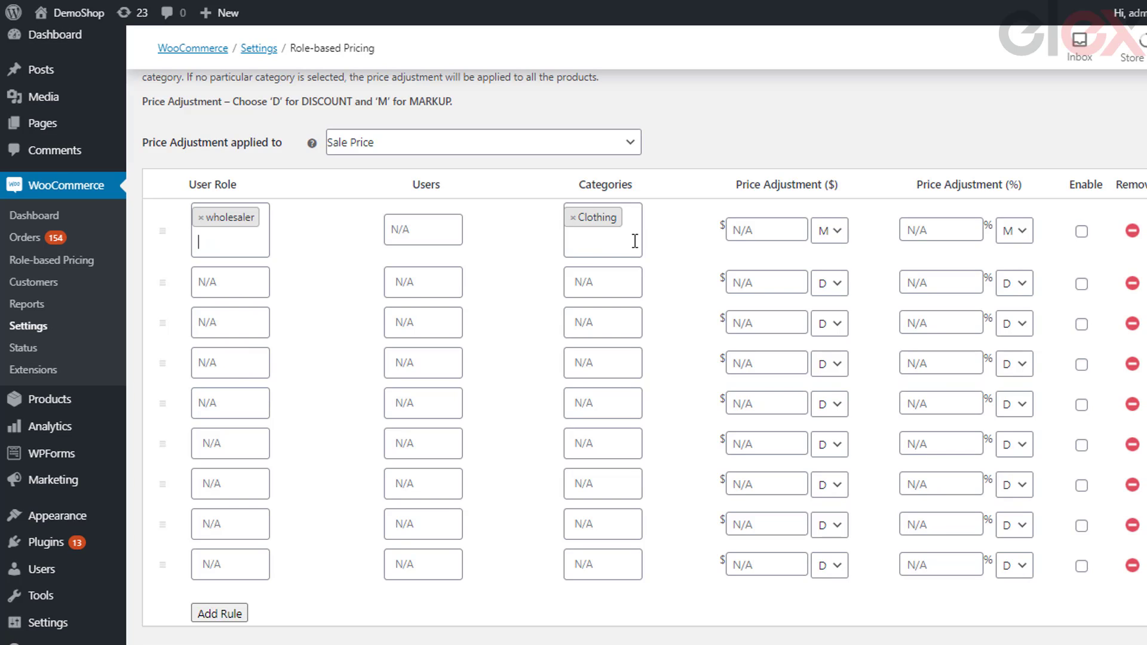
click(741, 229)
text(5)
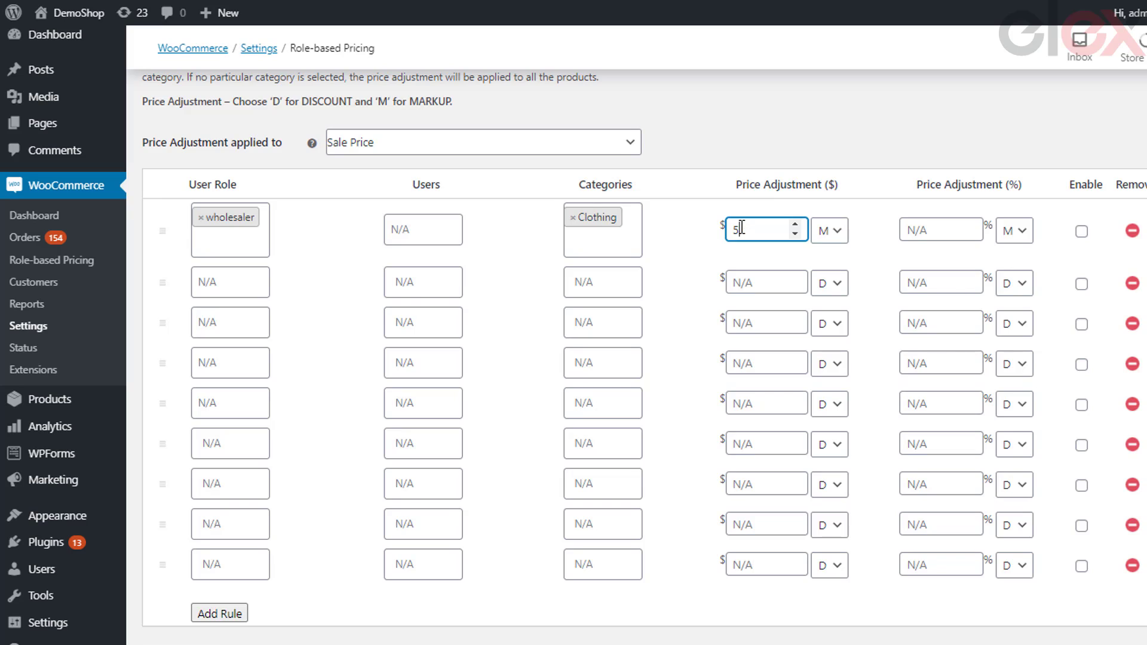
click(1082, 231)
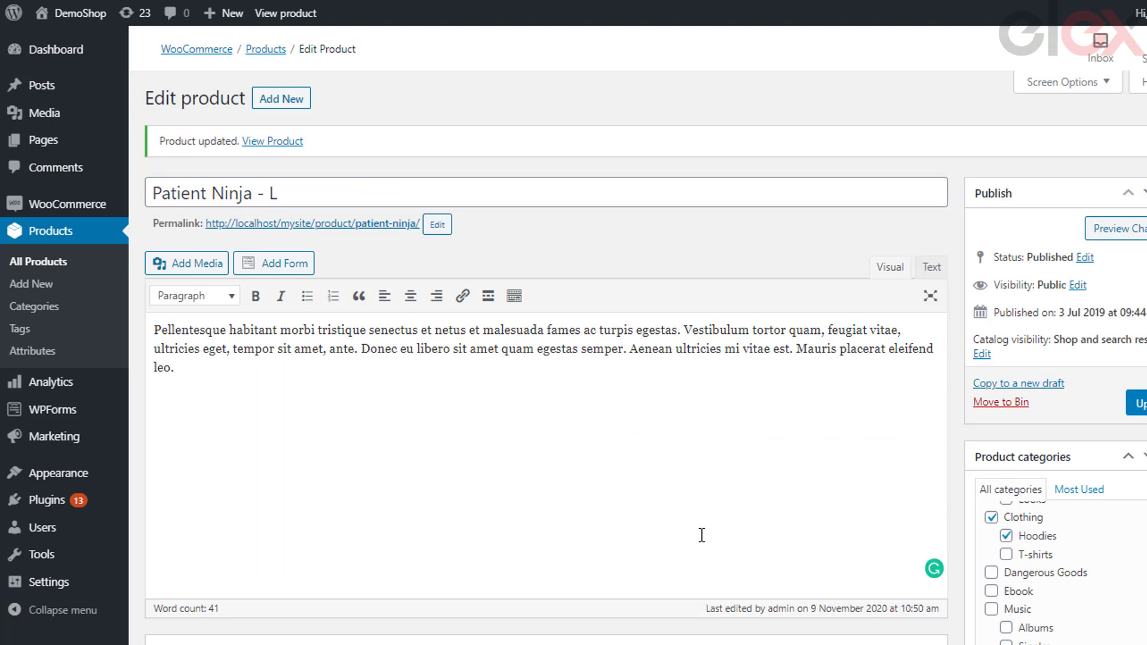
scroll(702, 534, down, 6)
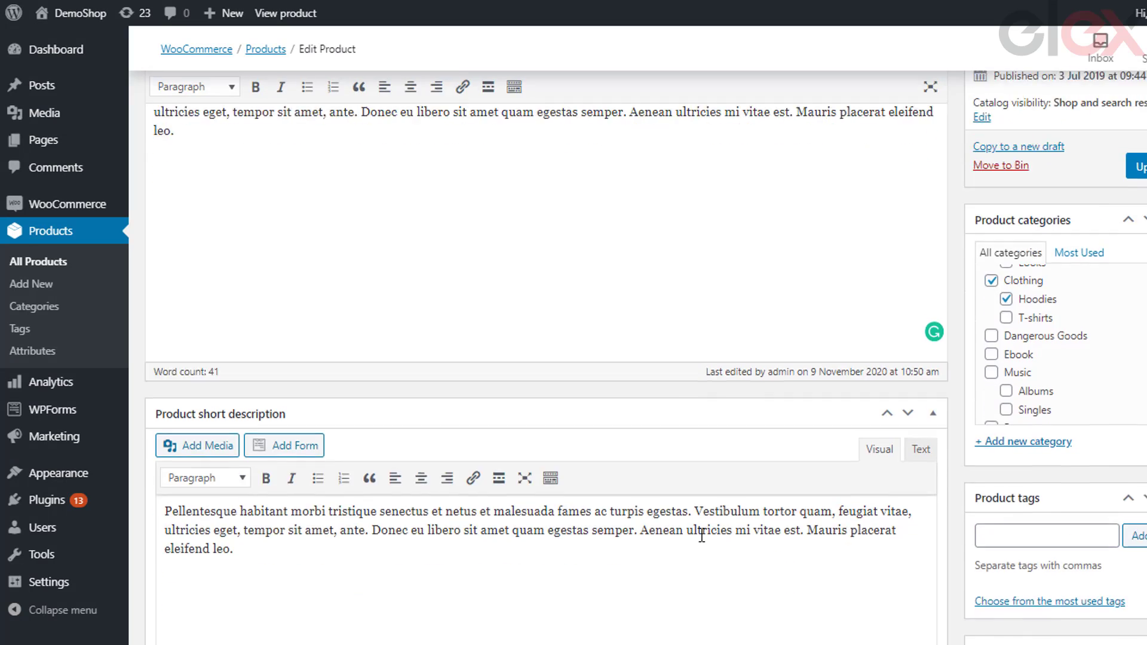
Step: Enable individual price adjustment on Patient Ninja - L with a $10 discount for wholesaler
scroll(702, 535, down, 7)
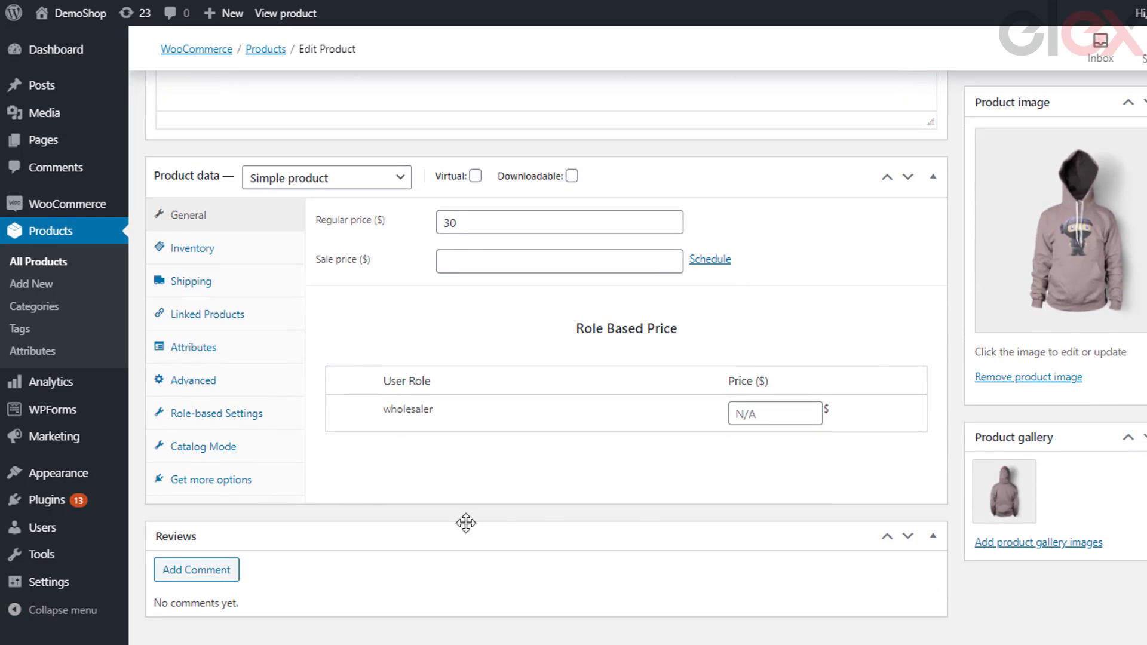
click(227, 413)
click(580, 470)
click(555, 436)
text(10)
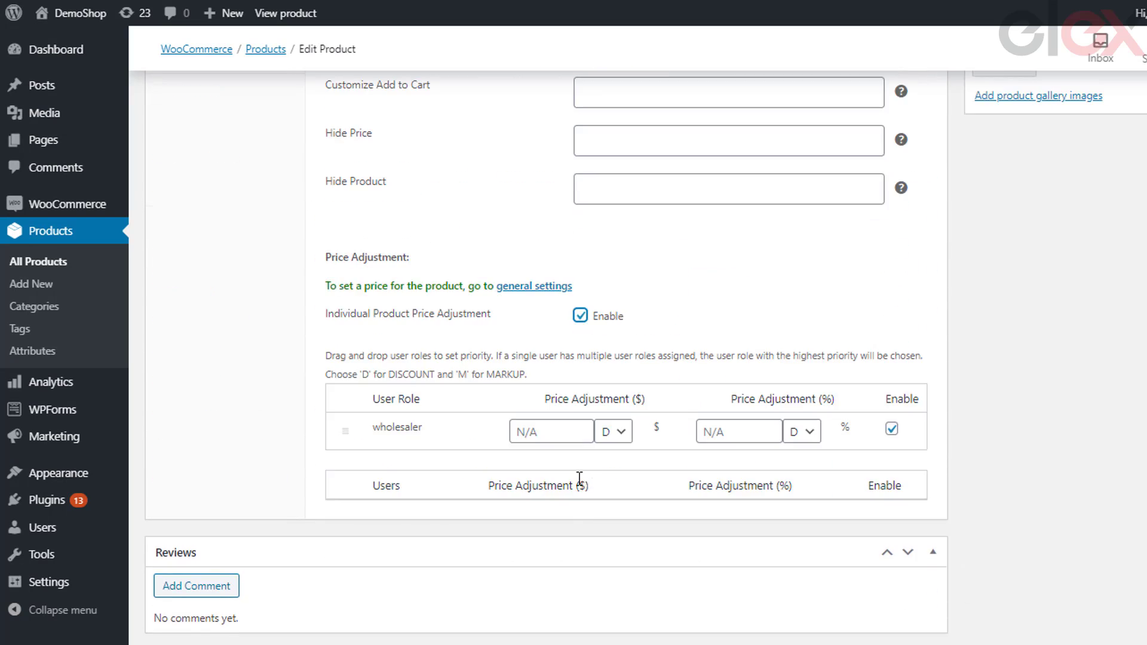
click(615, 445)
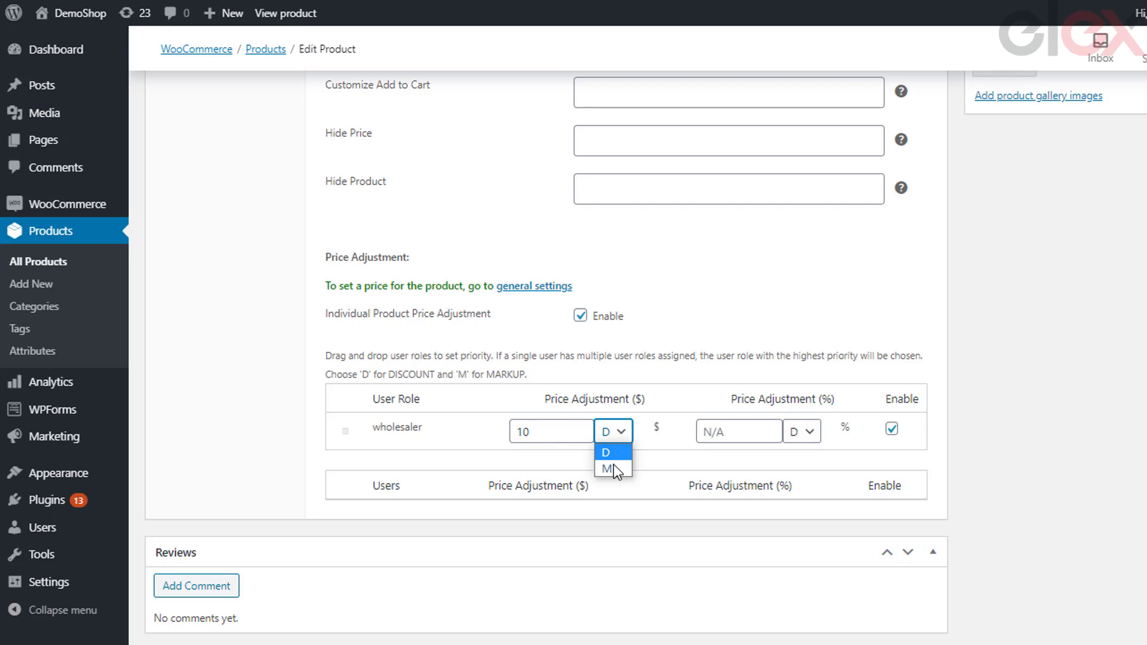
click(616, 456)
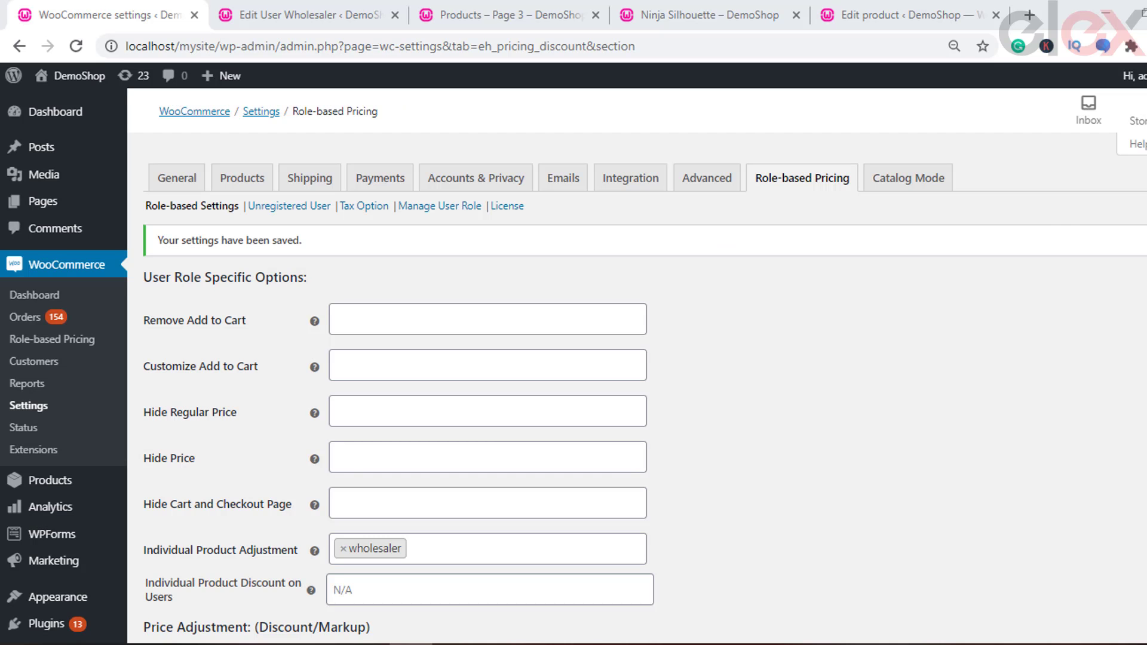
scroll(637, 358, down, 2)
Step: Choose Editor under Remove Add to Cart in the hoodie's Role-based Settings
scroll(637, 366, down, 2)
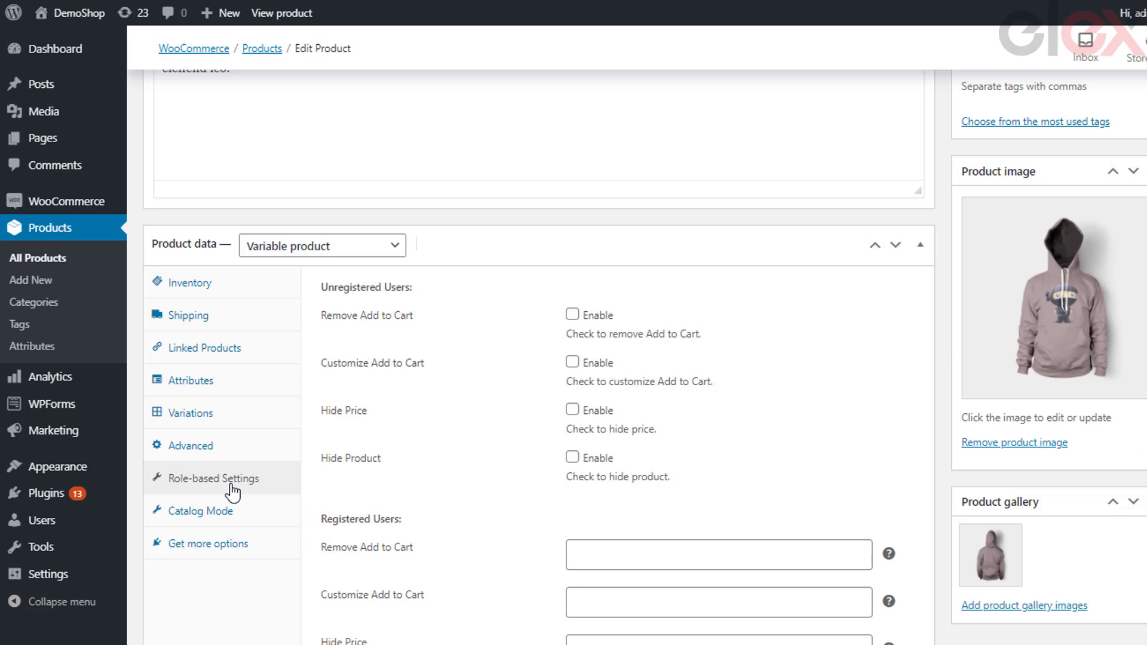
scroll(781, 463, down, 3)
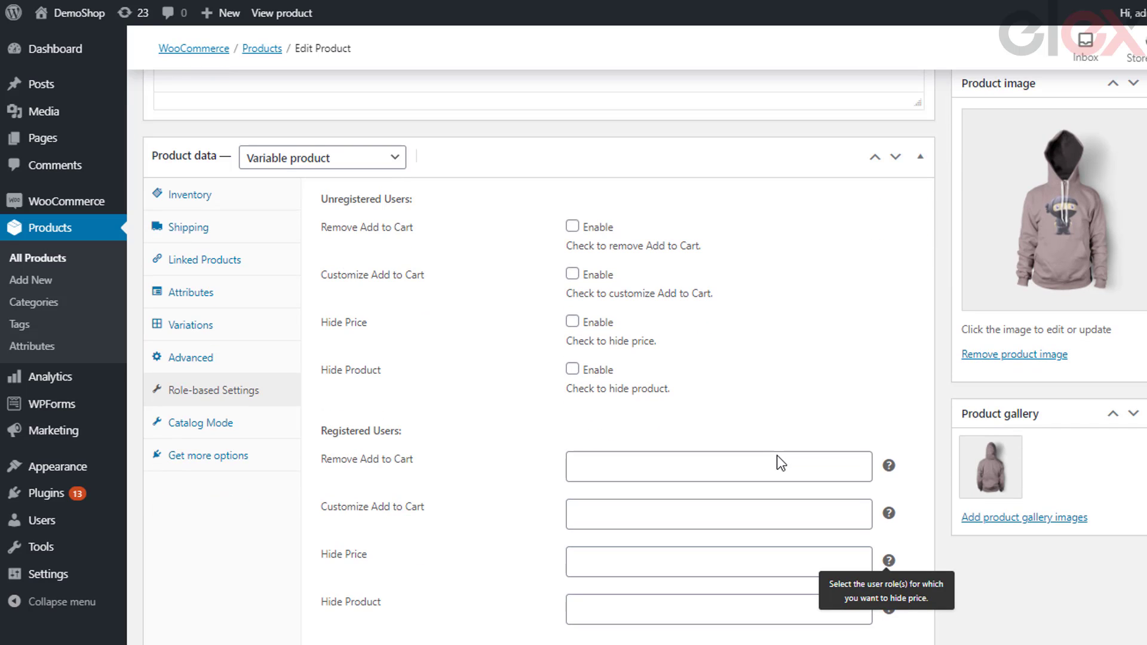
scroll(781, 463, down, 3)
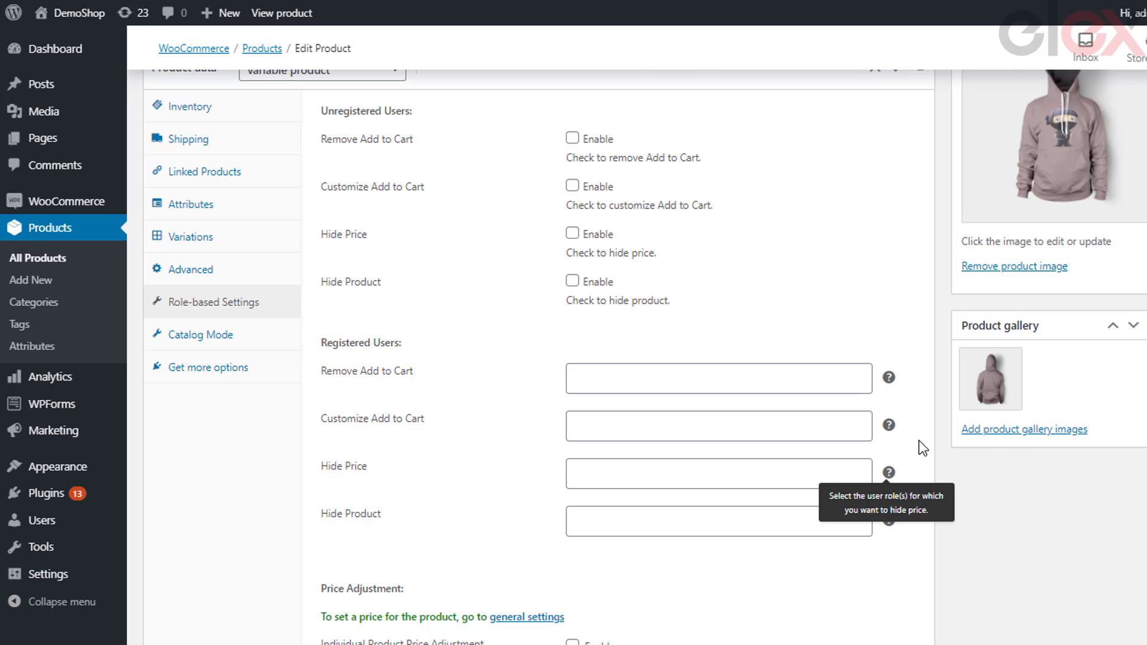
scroll(920, 443, down, 3)
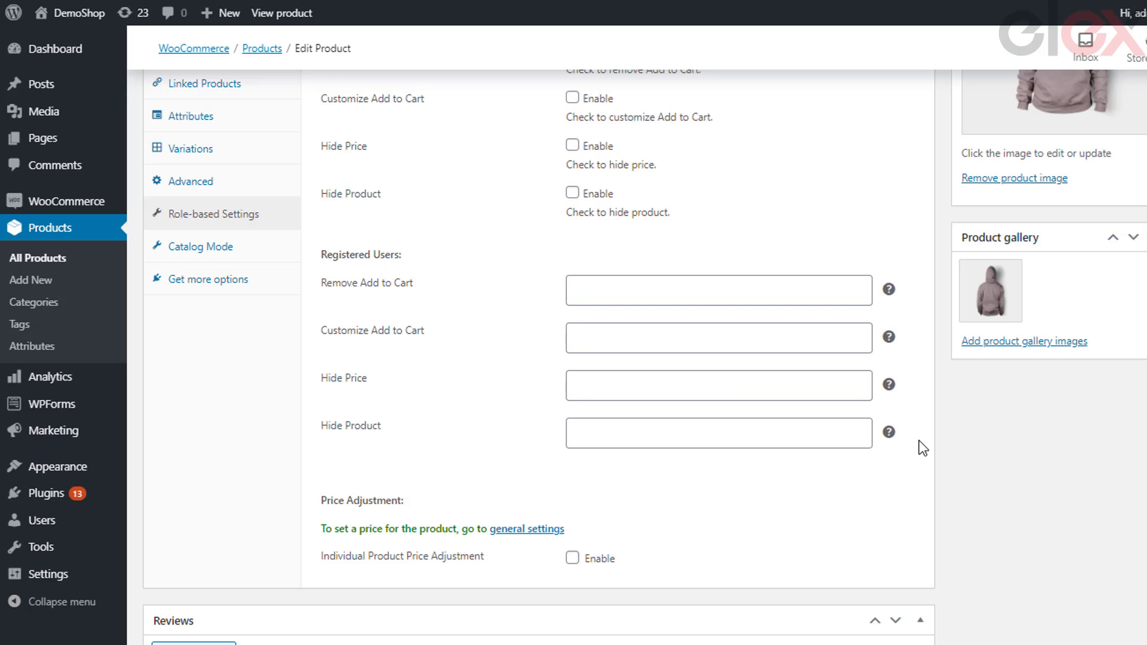
click(627, 291)
click(575, 341)
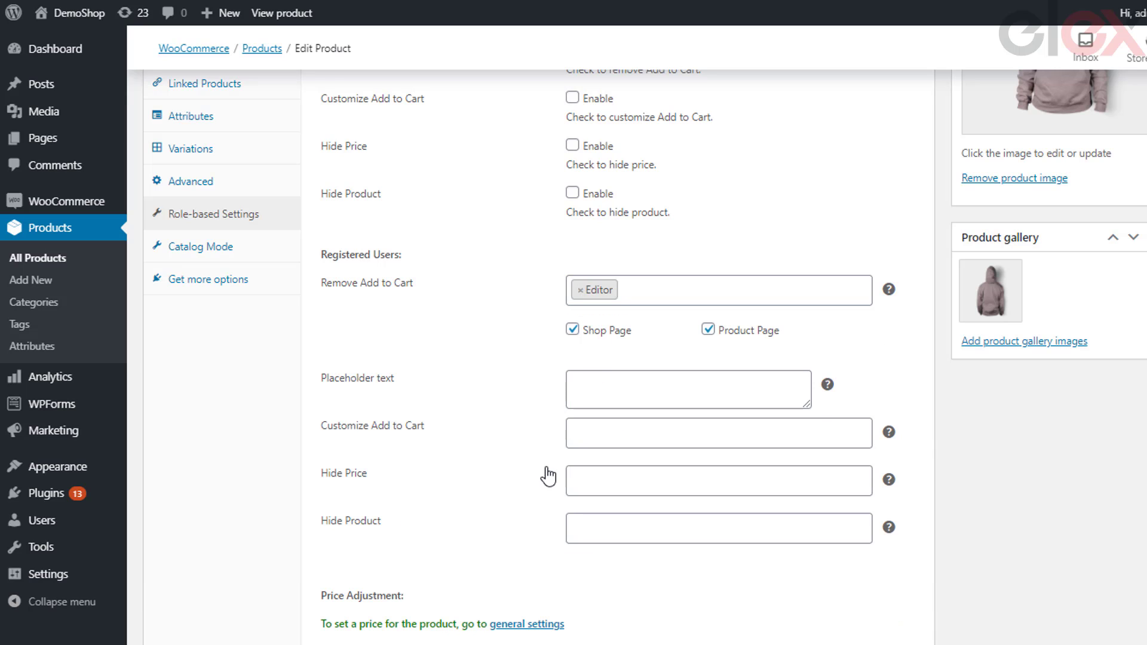
Step: Enable individual price adjustment with a $10 wholesaler discount on the hoodie
scroll(551, 550, down, 3)
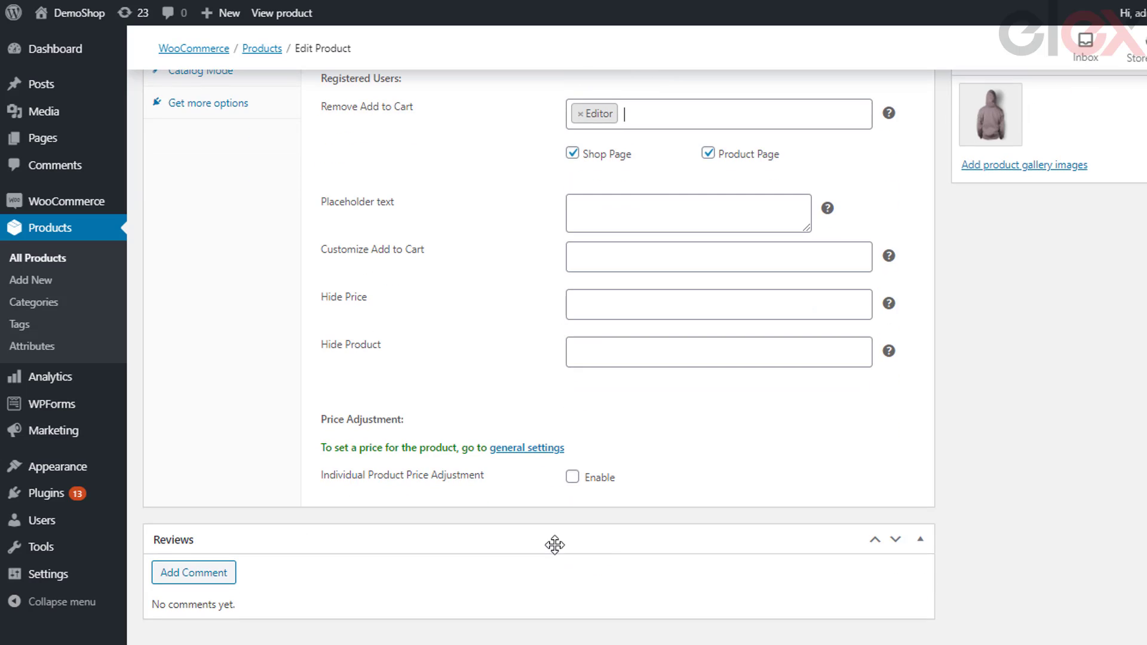
click(572, 478)
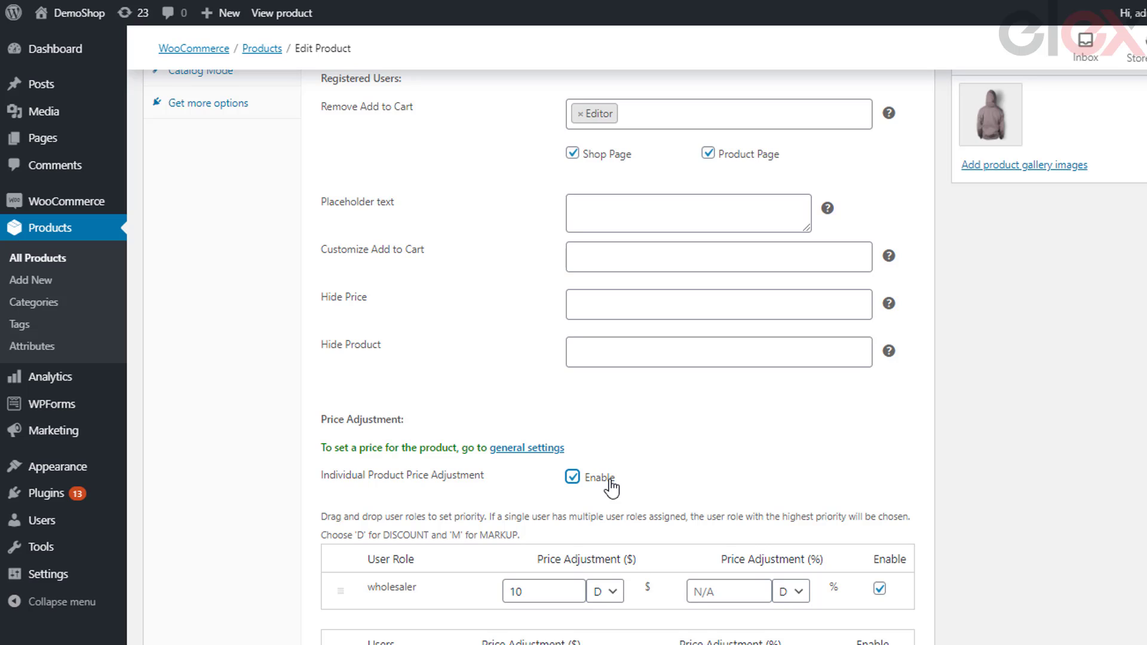
scroll(611, 487, down, 2)
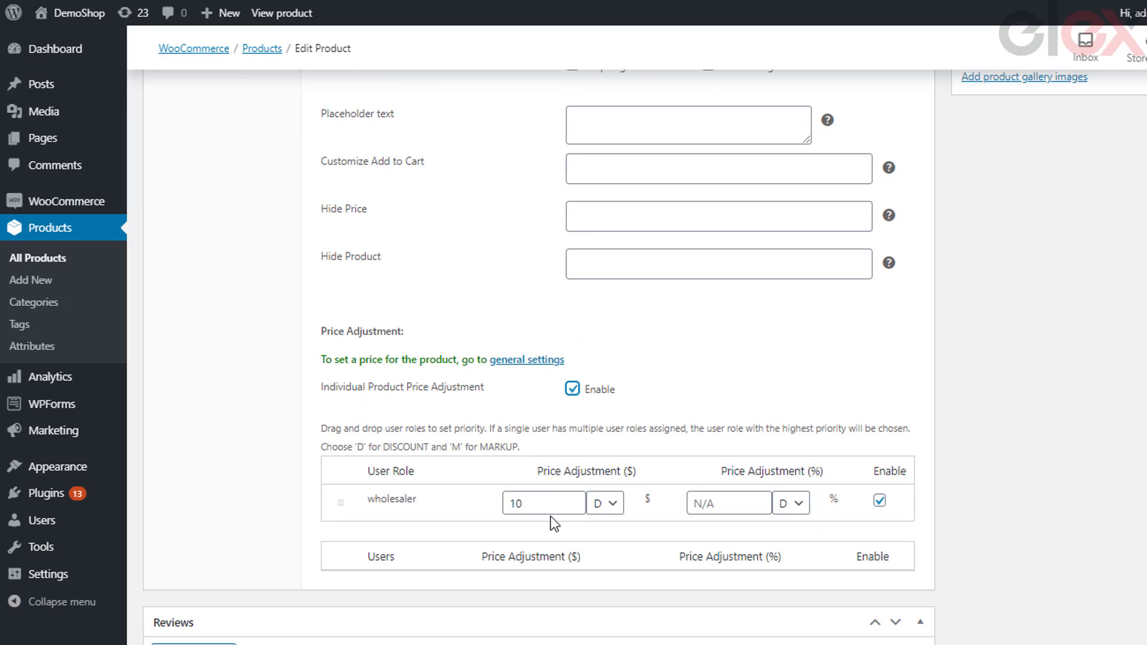
click(547, 506)
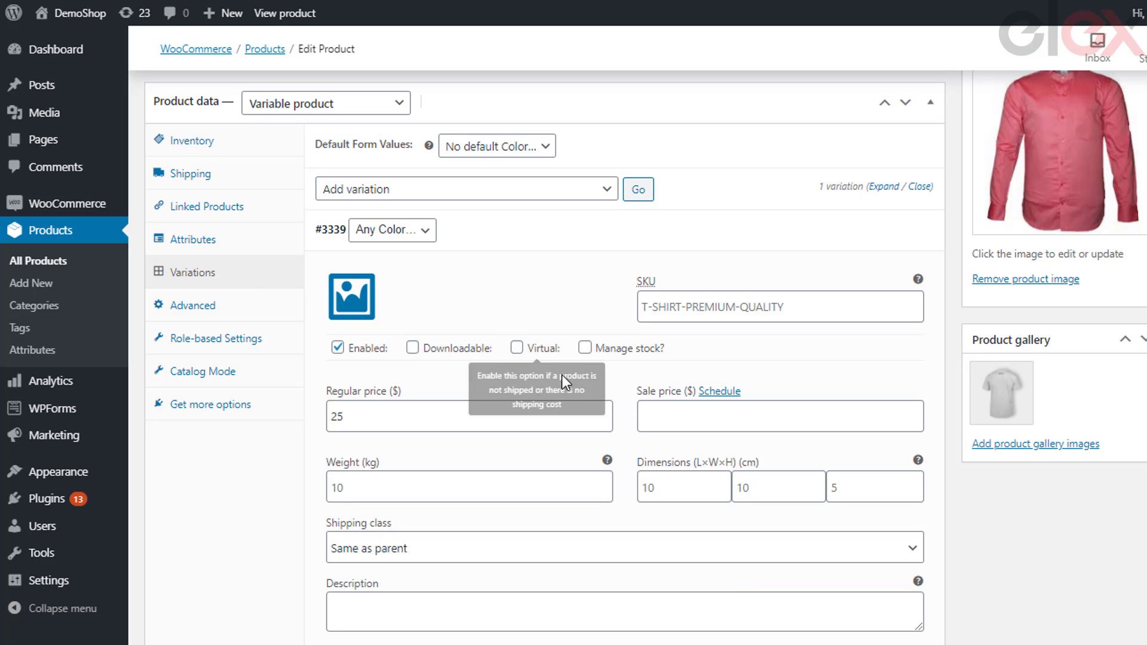
scroll(604, 392, down, 2)
Step: Set the shirt variation's Shop Keeper price to $20, then check the Black and Green colour options on the storefront
scroll(608, 396, down, 2)
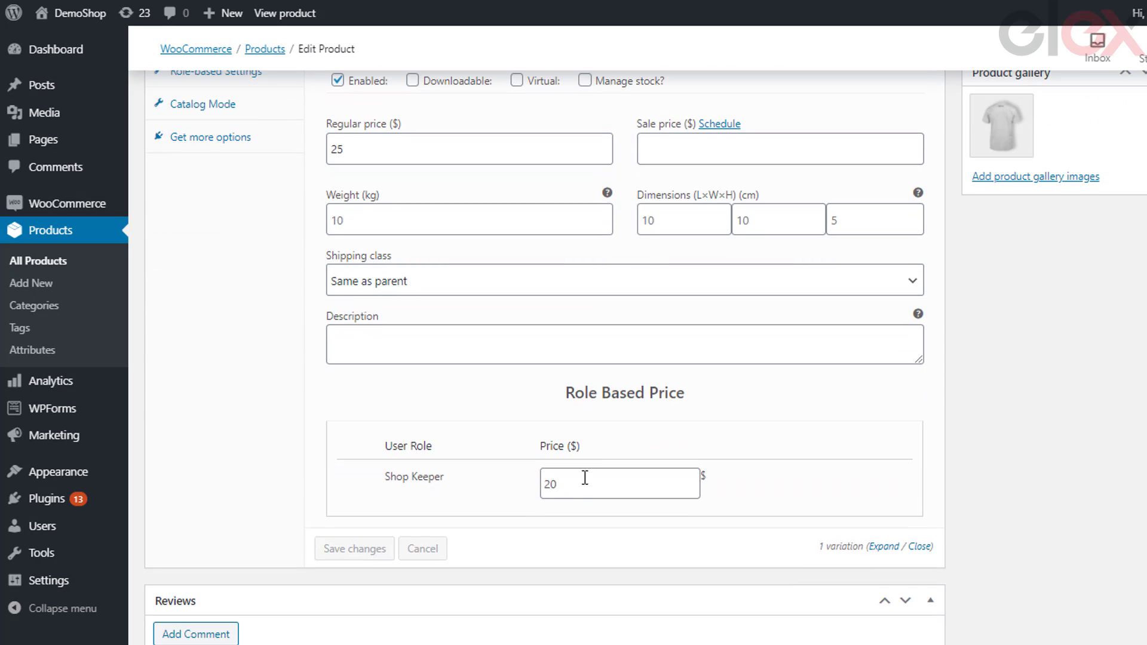
click(581, 489)
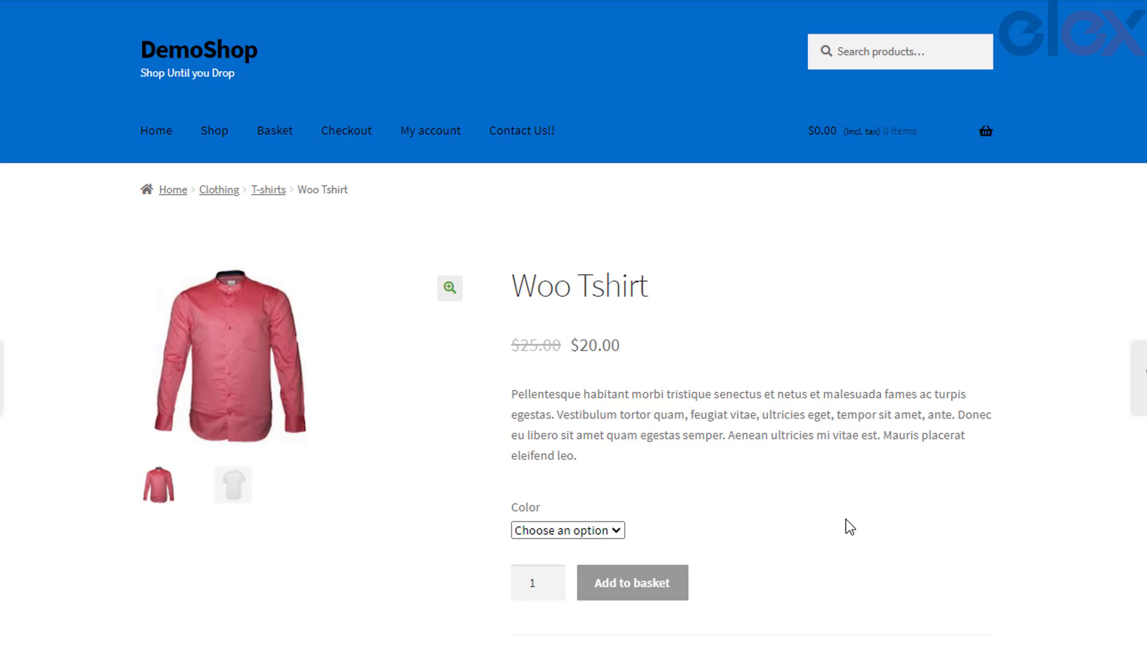
click(583, 529)
click(572, 561)
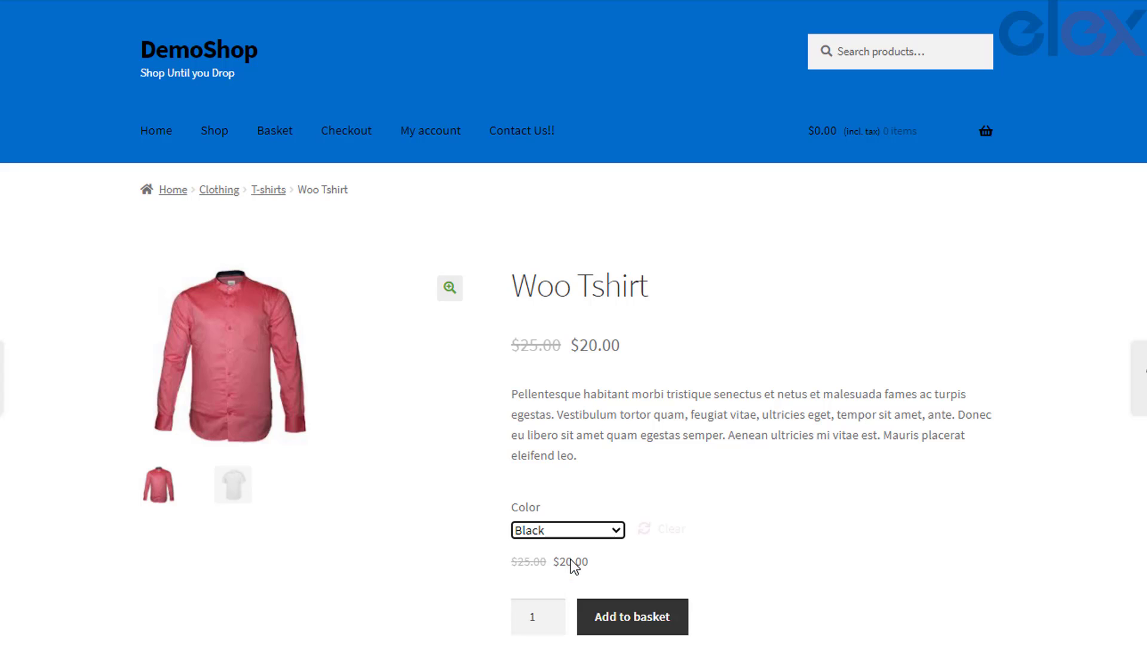
click(598, 536)
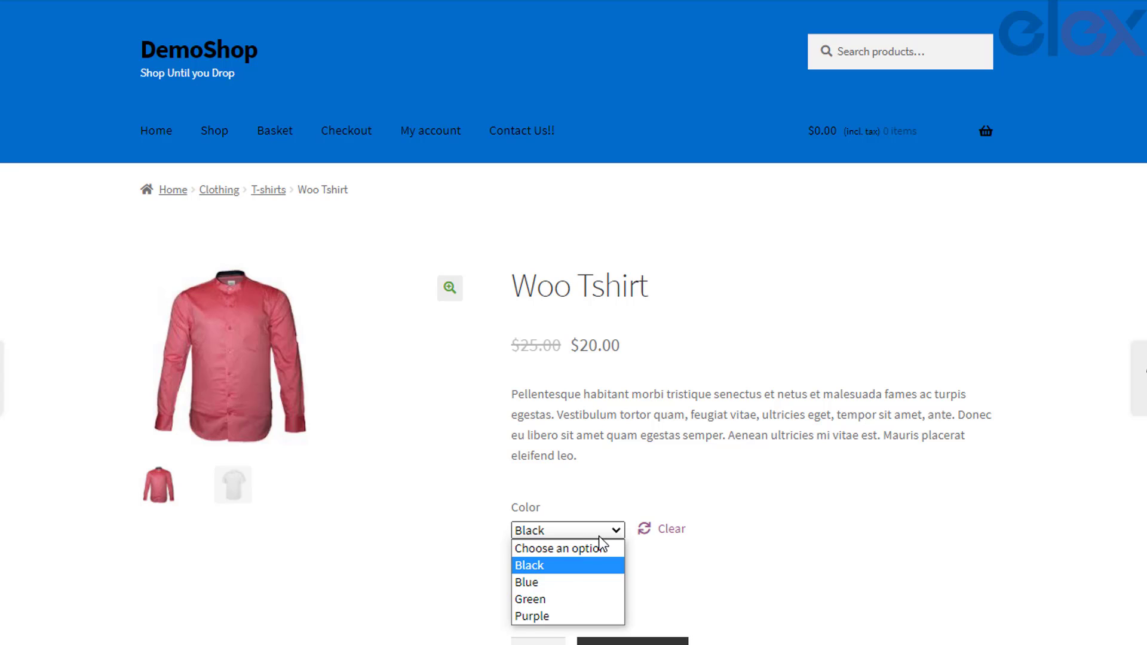
click(562, 598)
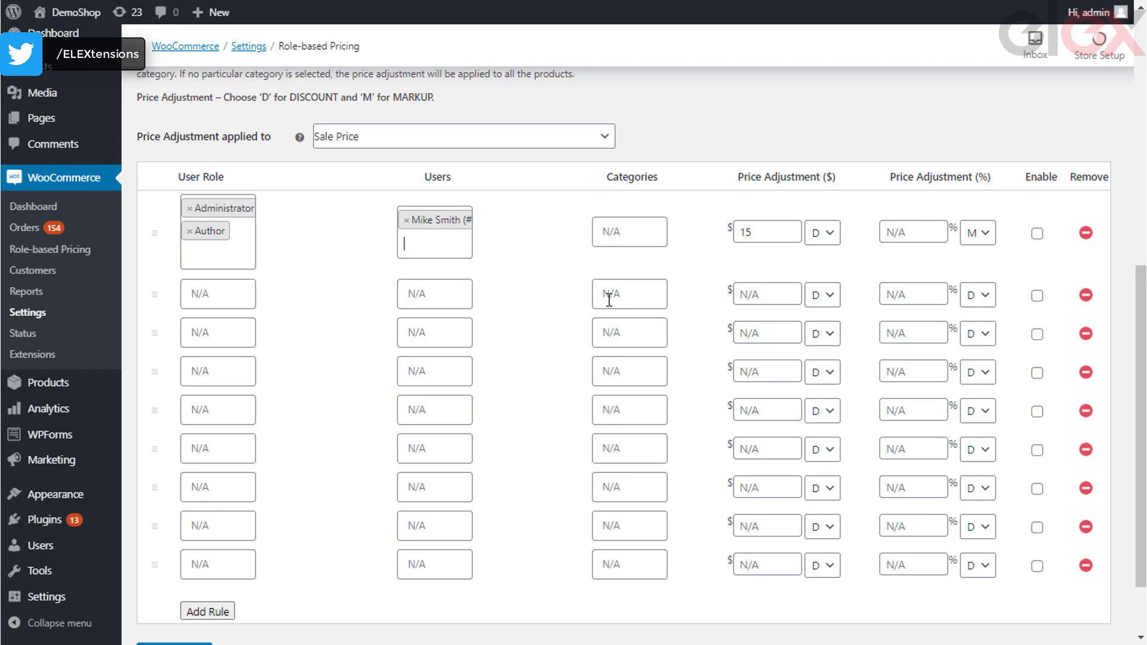
Step: Set the second rule's role to Customer and add the Clothing, Hoodies and Posters categories
click(242, 294)
click(225, 375)
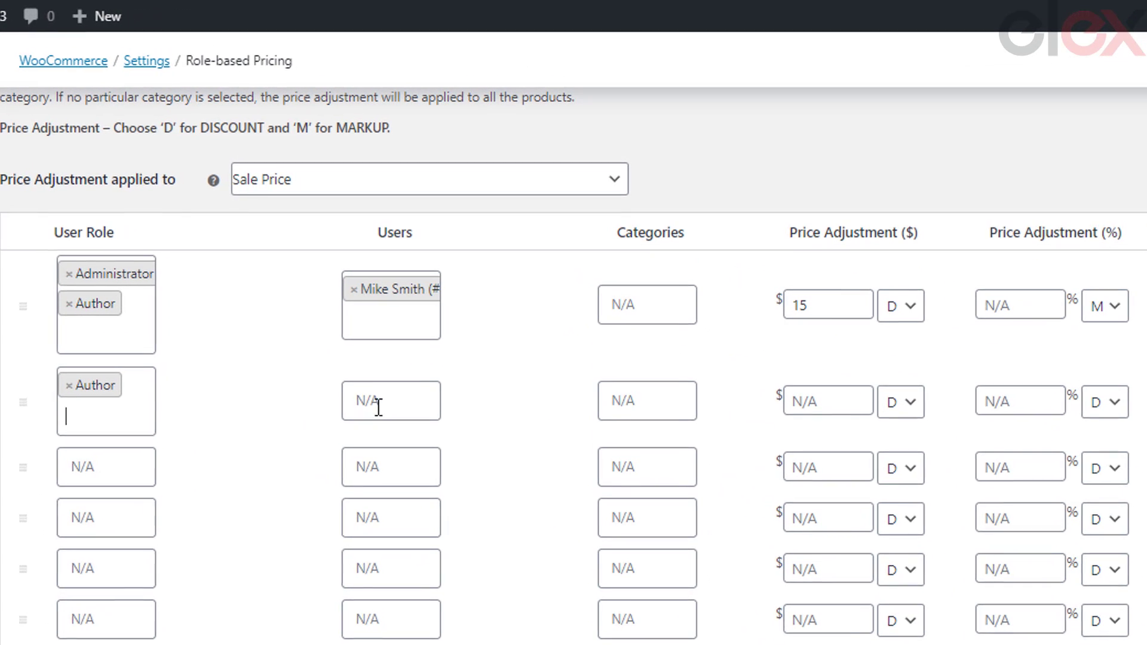
click(619, 400)
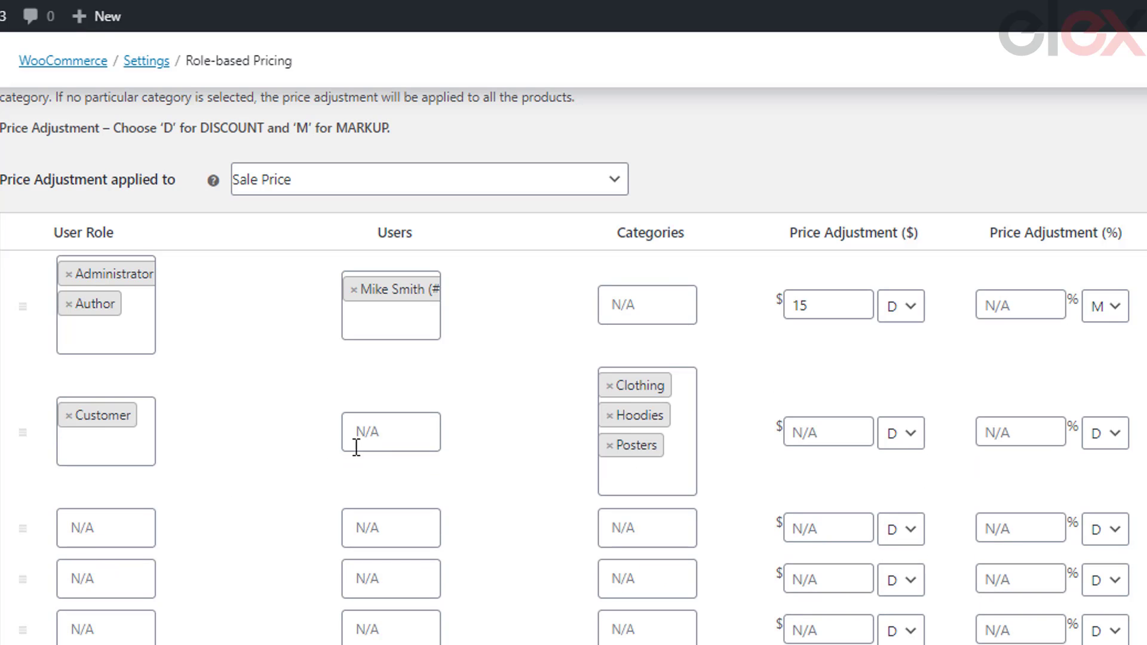
Step: Search for the specific user by name and add them to the second rule
click(379, 439)
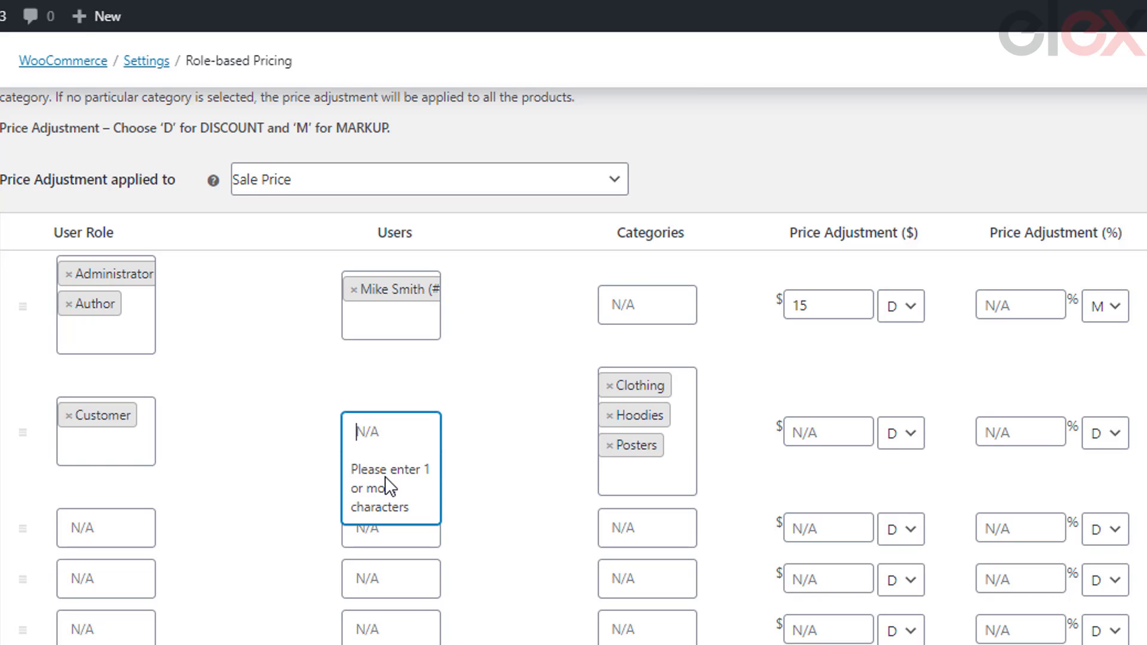
text(mike)
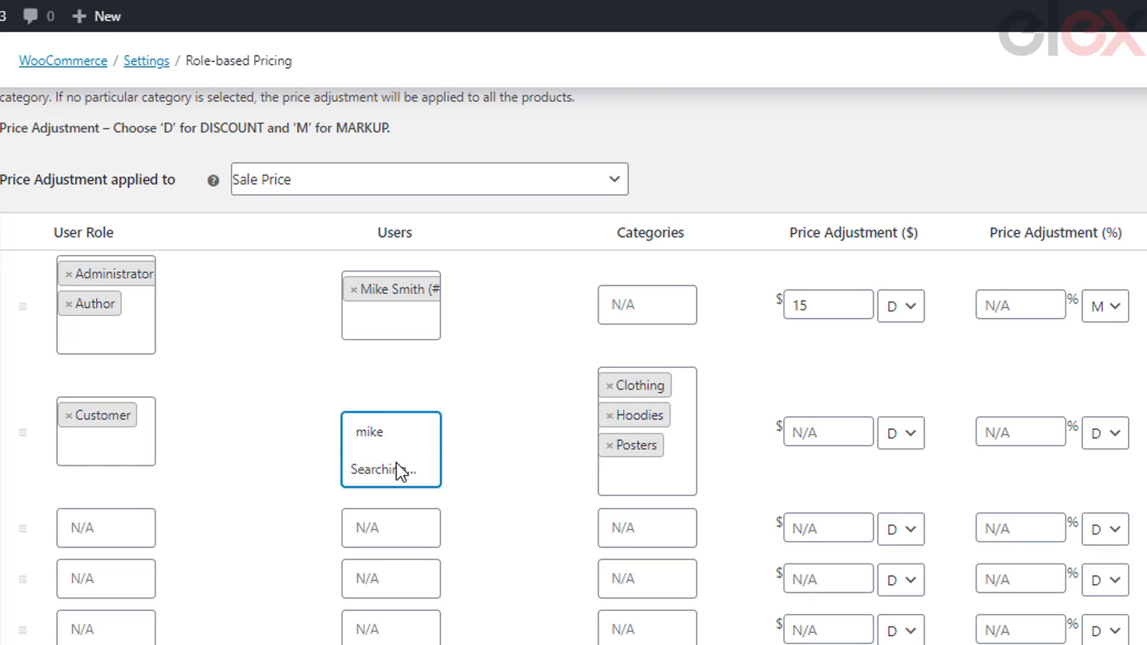
click(403, 491)
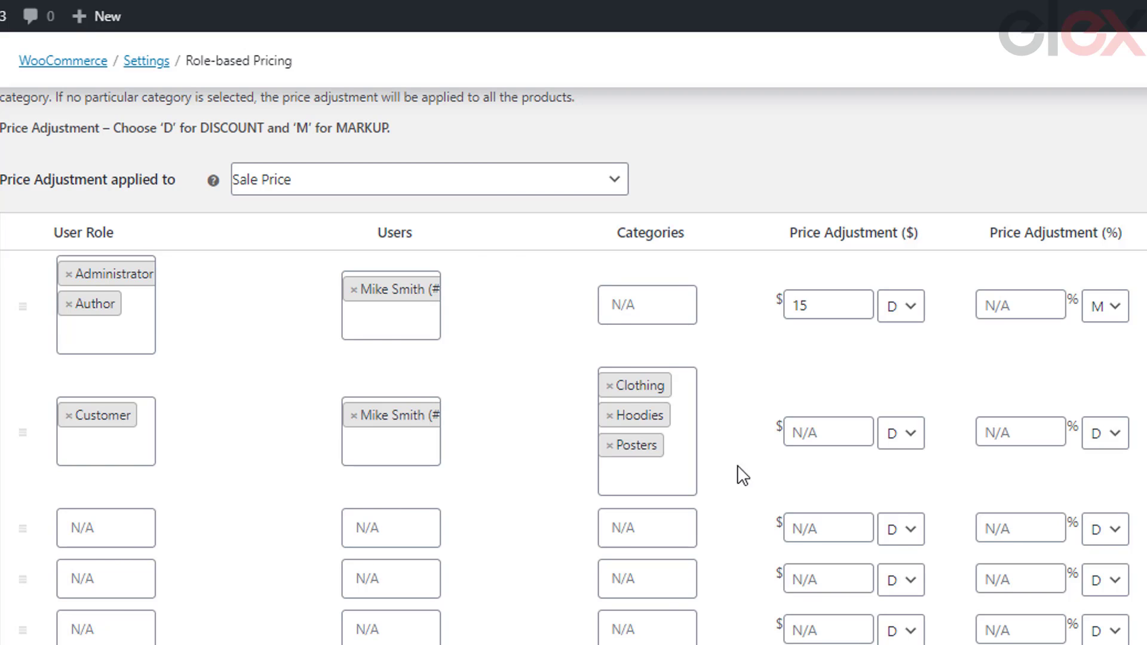